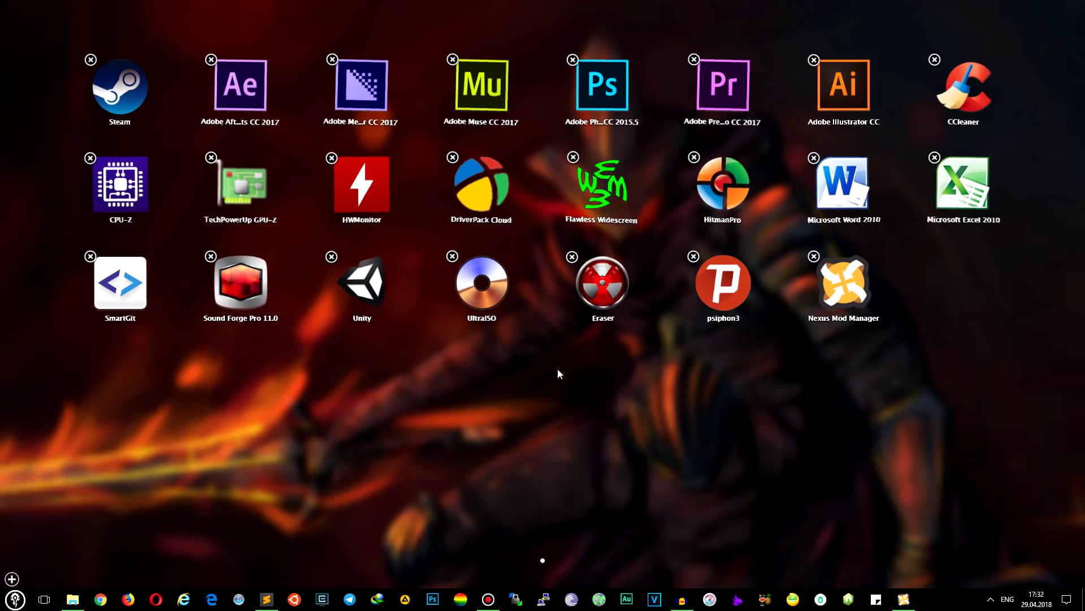
Step: Move the Unity icon one slot right so UltraISO comes first in the third row
click(362, 285)
mouse_move(362, 285)
mouse_down()
mouse_move(531, 287)
mouse_move(484, 295)
mouse_up()
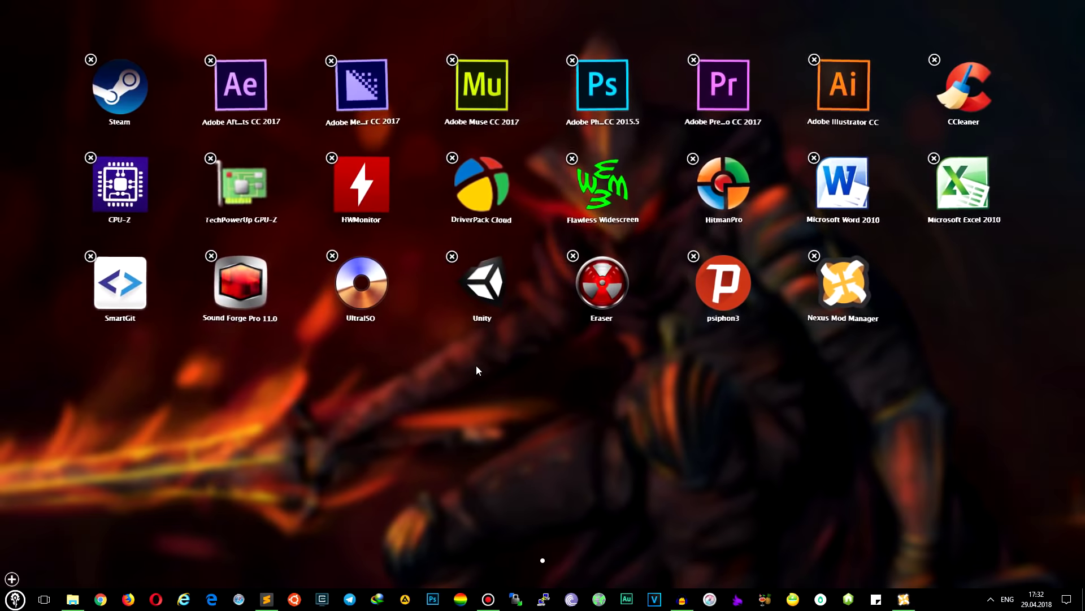
click(469, 367)
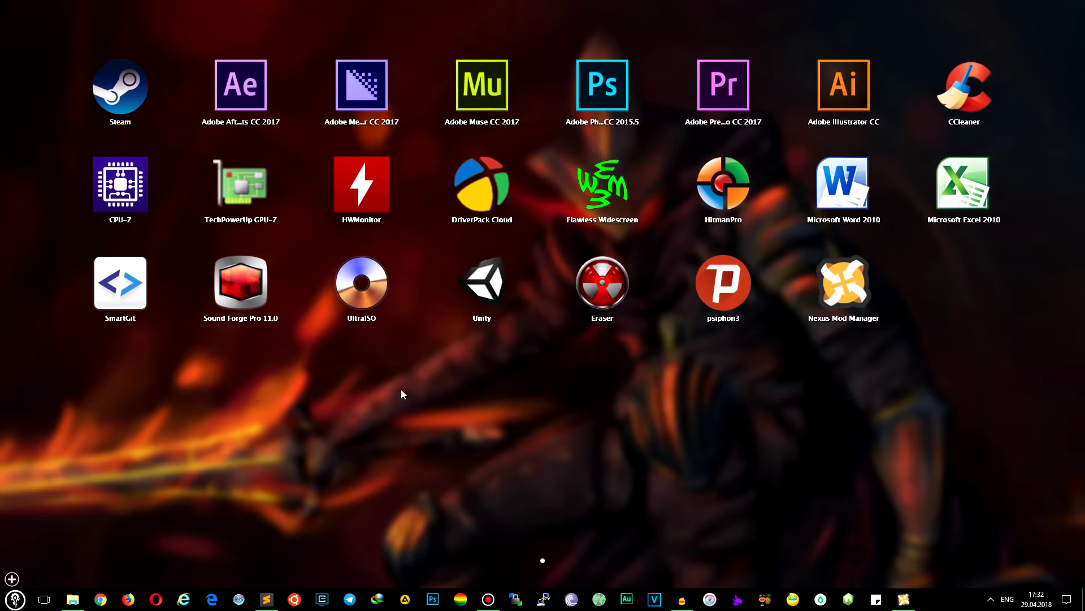
Step: View the launcher's activation hotkey and hot-corner settings, then close settings and the app grid
click(11, 579)
click(34, 577)
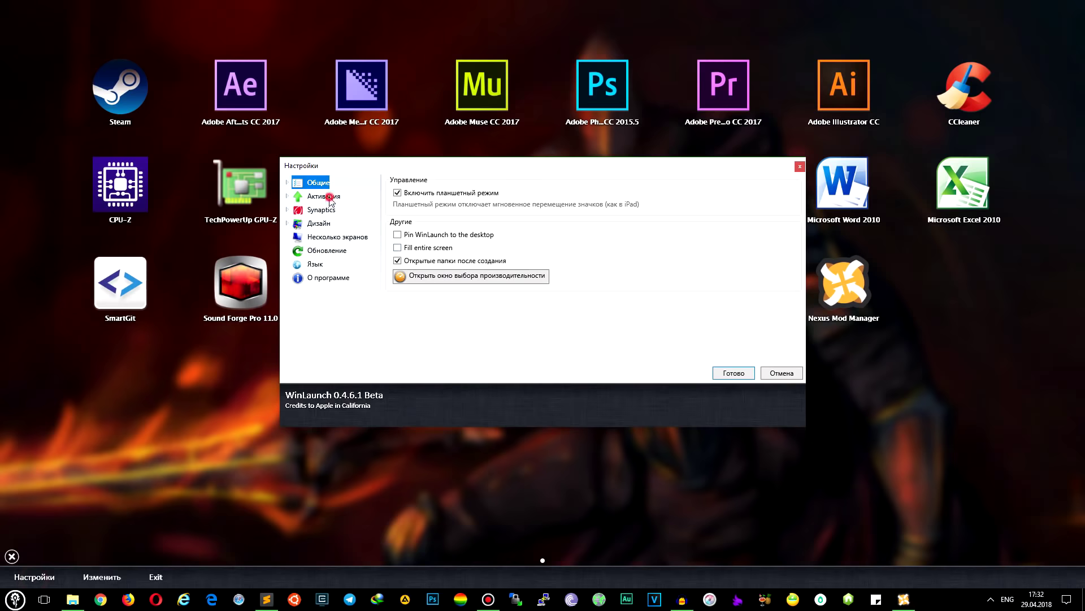
click(331, 197)
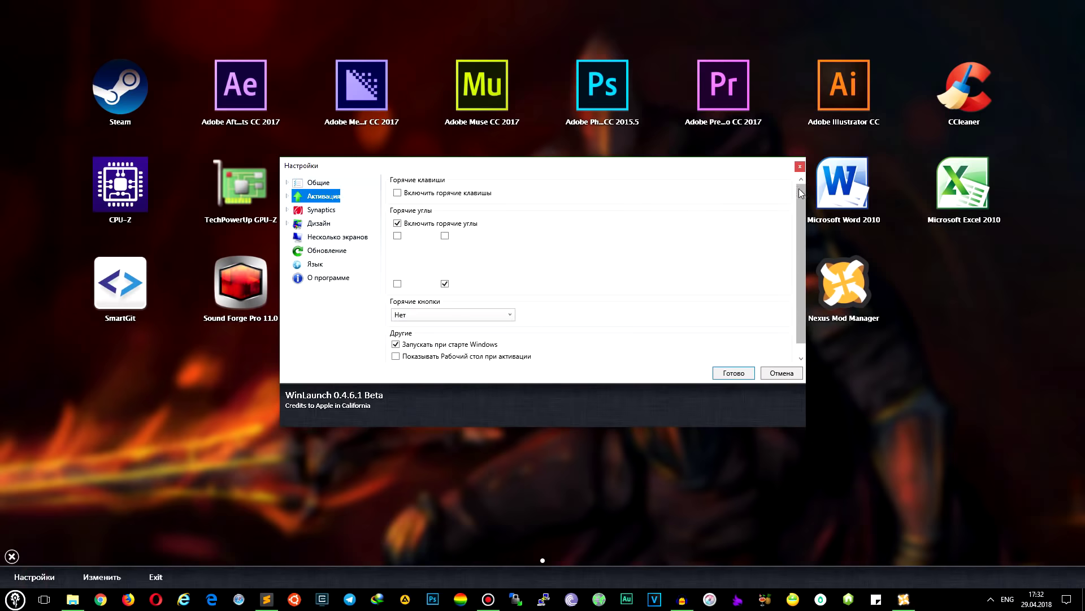
click(800, 166)
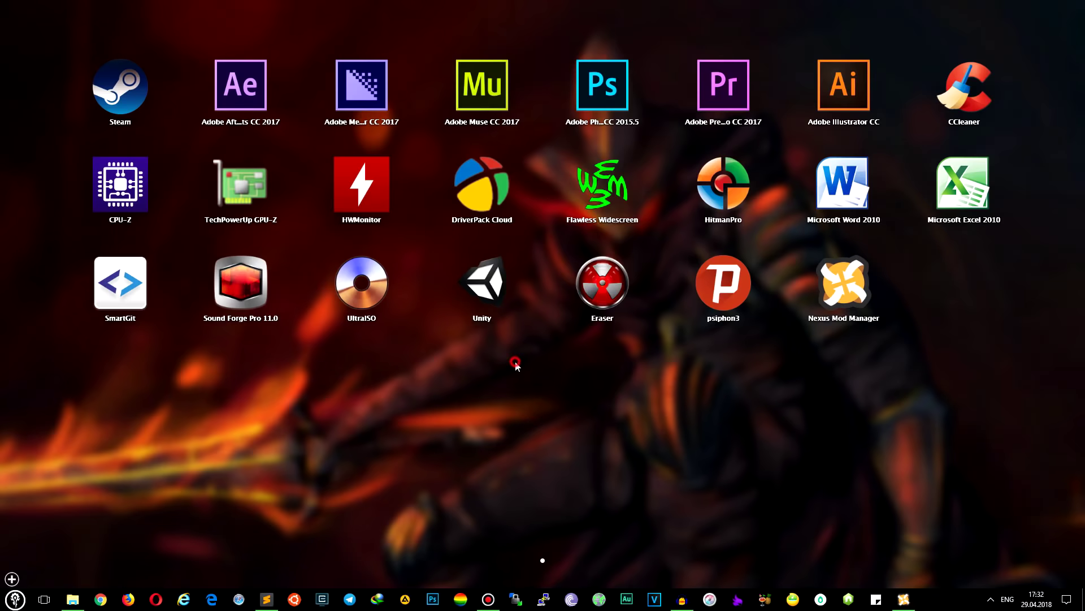
click(516, 363)
key(shift+Tab)
drag(589, 391, 550, 395)
click(513, 401)
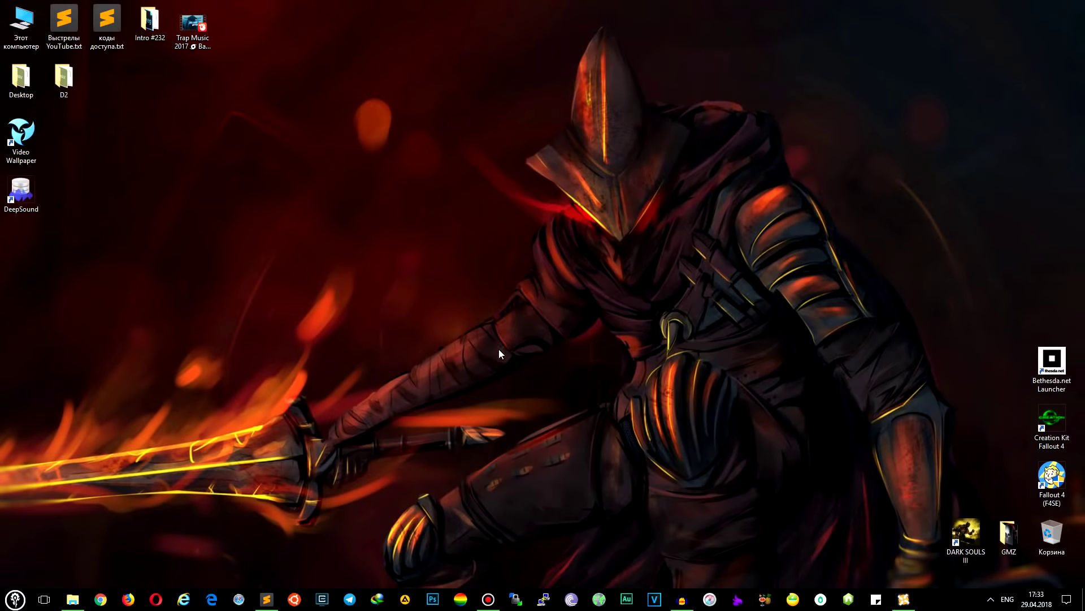
key(shift+Tab)
Step: Launch Eraser, keep Gutmann (35 passes) as default erasure method, then open Изображения in Explorer
click(596, 274)
mouse_move(377, 176)
mouse_down()
mouse_move(491, 160)
mouse_move(467, 150)
mouse_up()
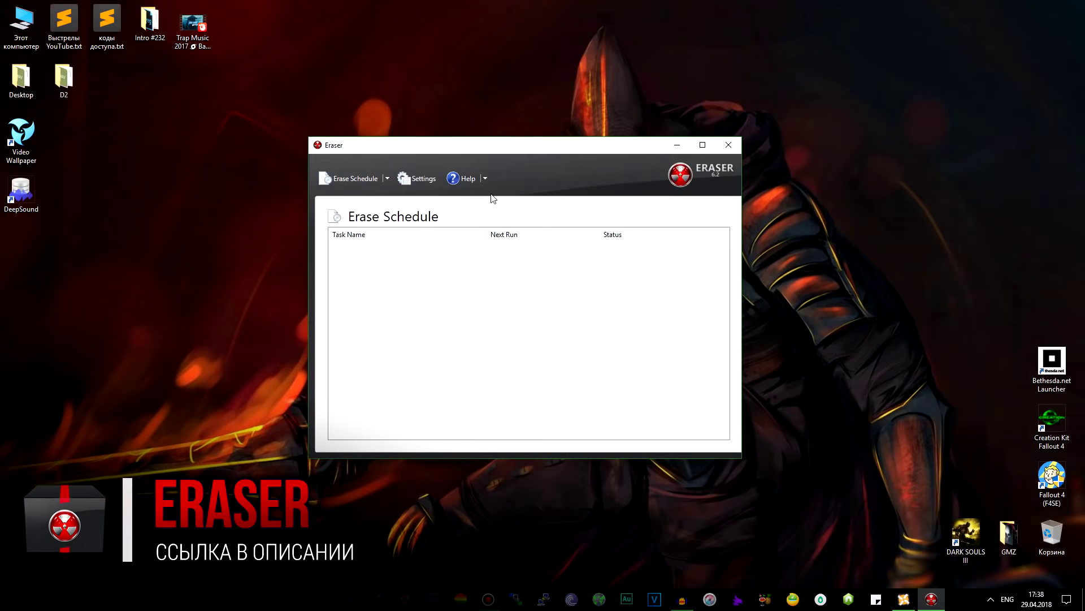
click(423, 177)
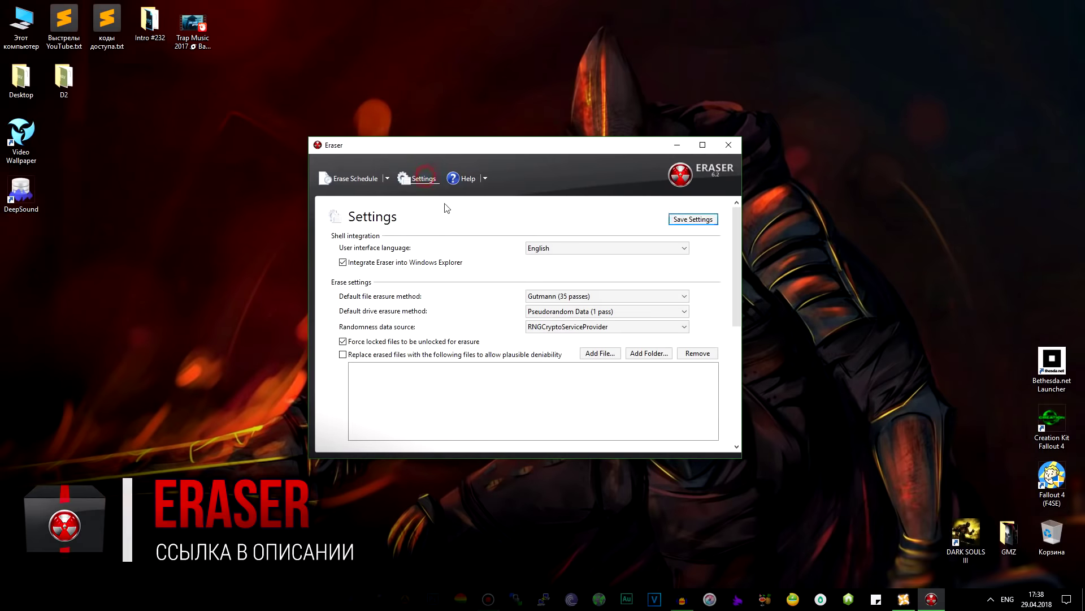
click(552, 296)
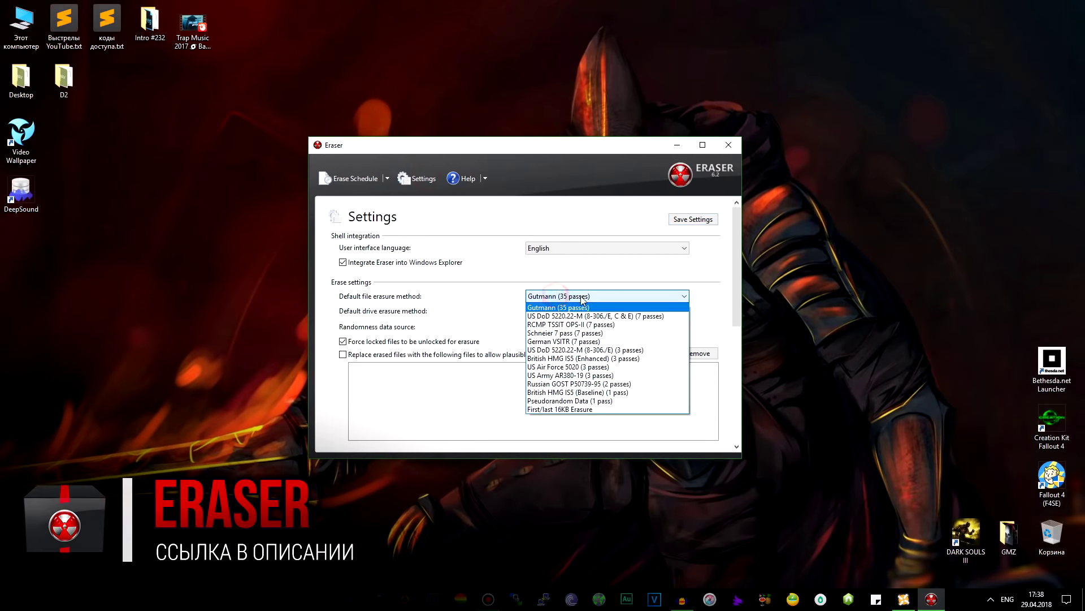
click(577, 308)
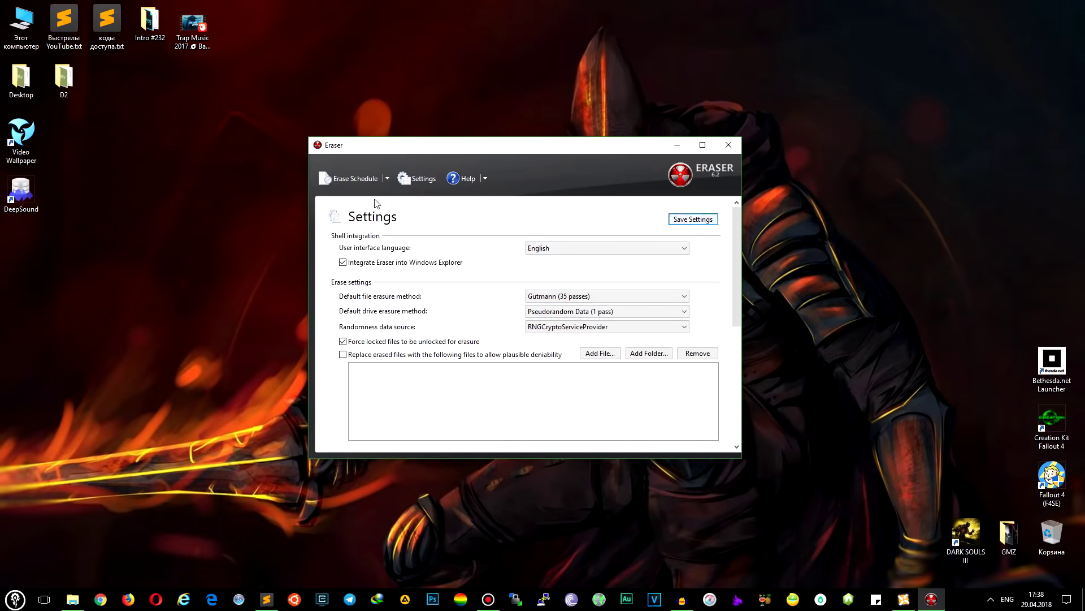
click(350, 179)
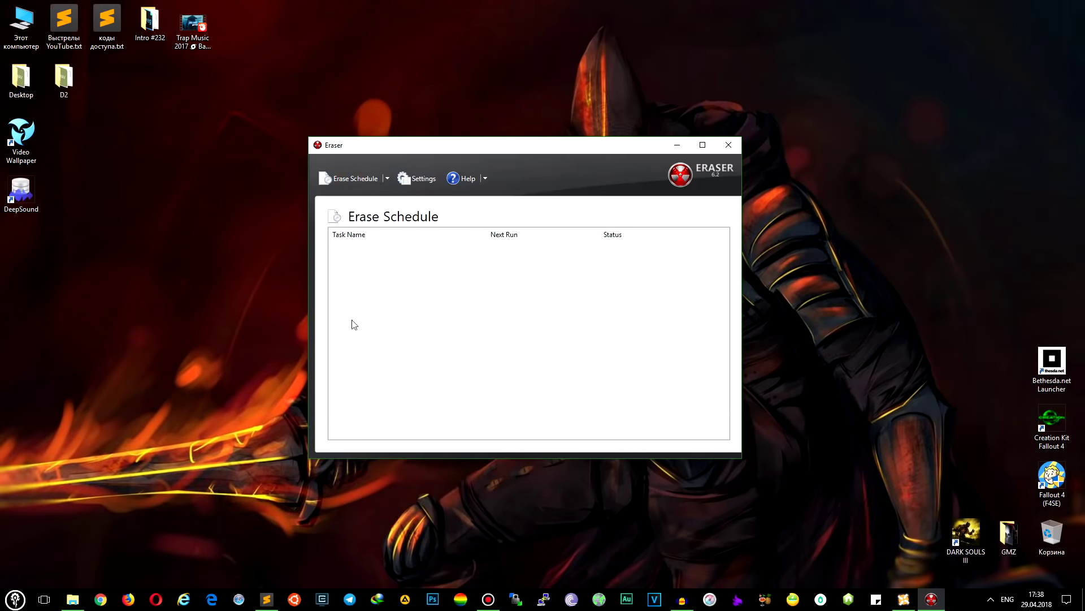
click(73, 599)
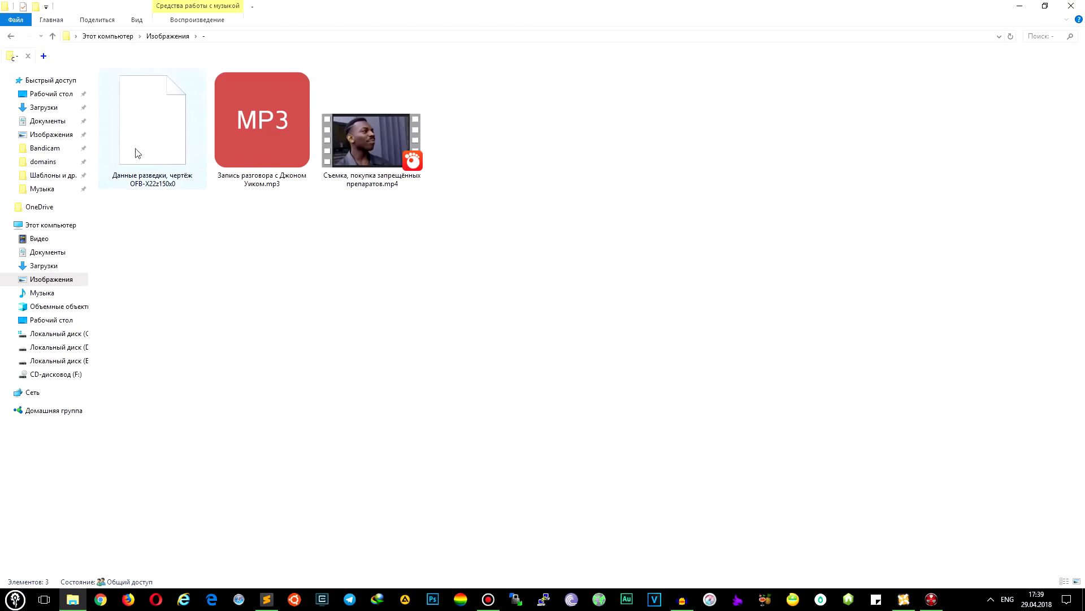
Step: Securely erase the Данные разведки document with Eraser
right_click(170, 149)
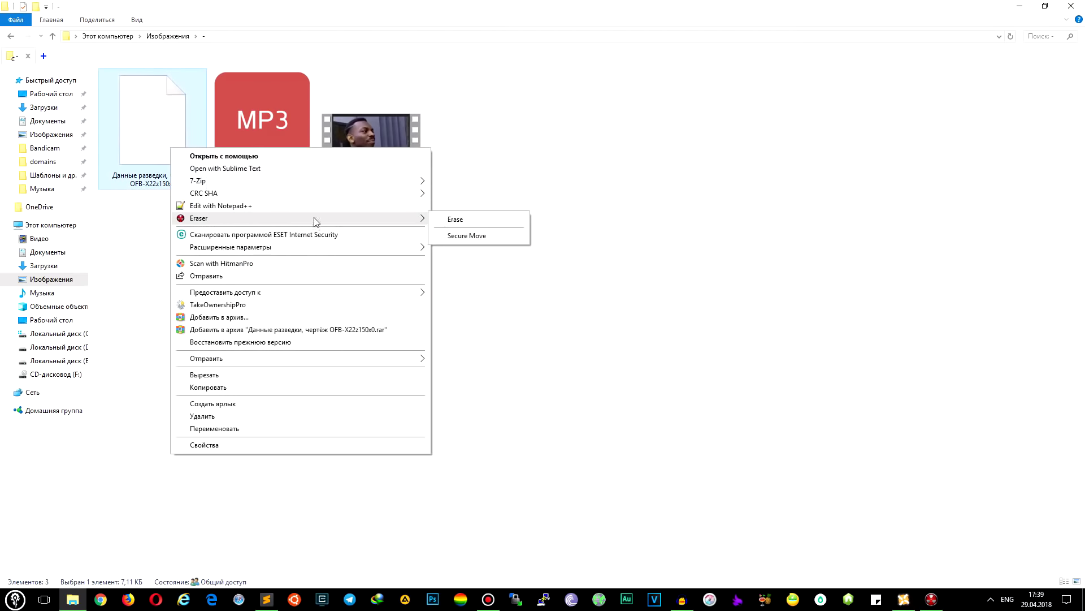
click(455, 221)
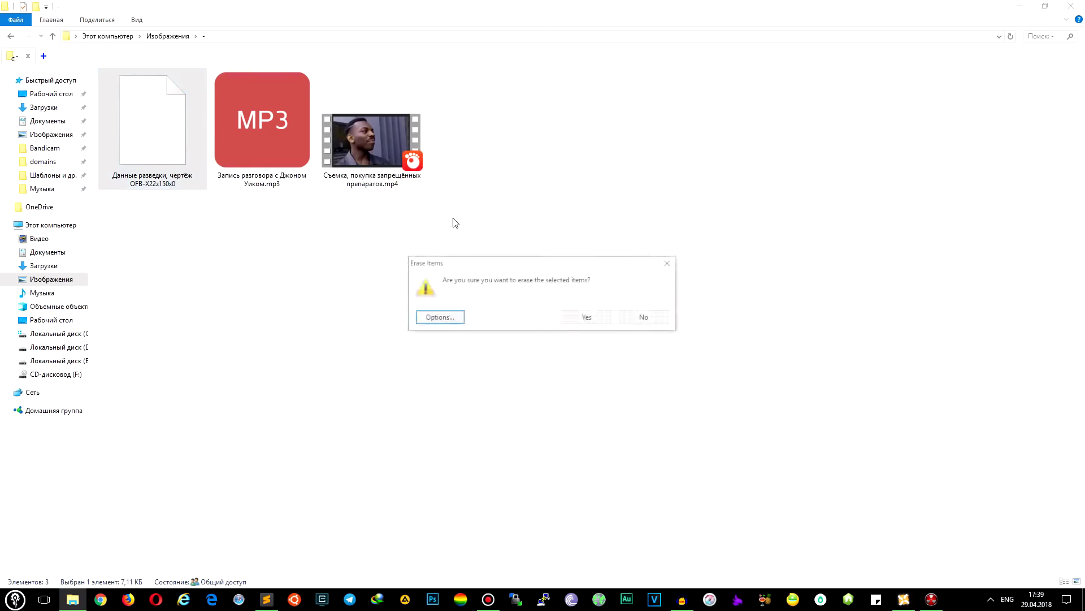
click(586, 319)
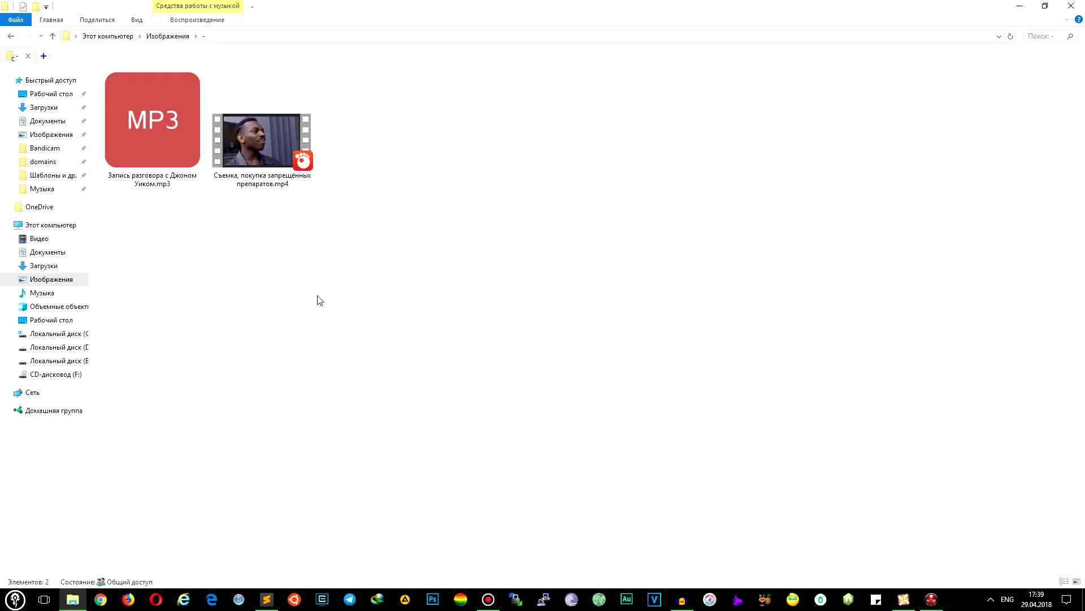
Step: Securely erase both the MP3 and MP4 files together, then close the empty folder
drag(212, 191, 342, 149)
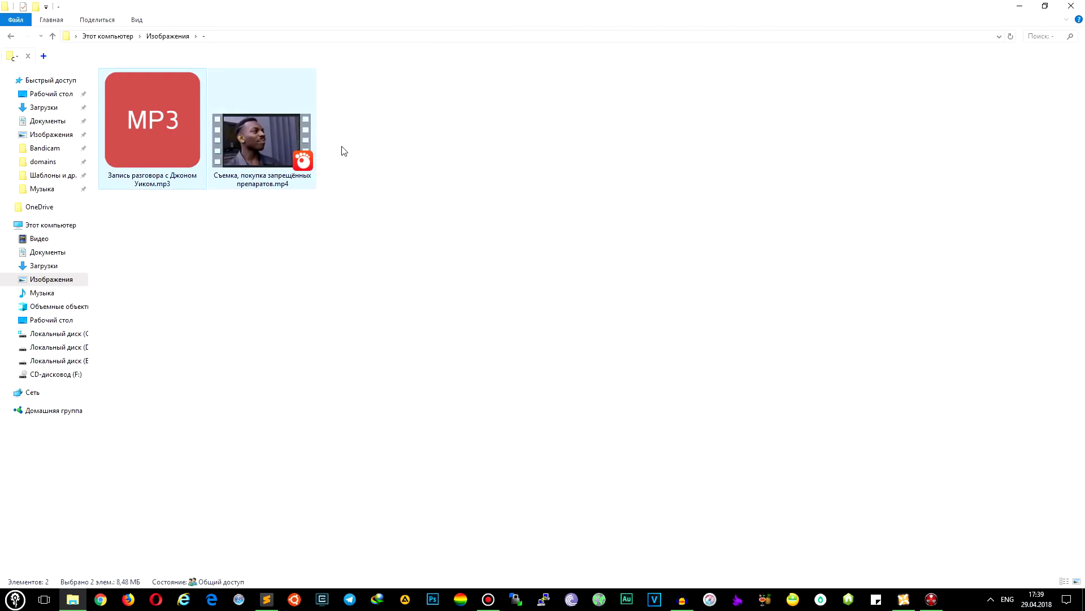
right_click(287, 159)
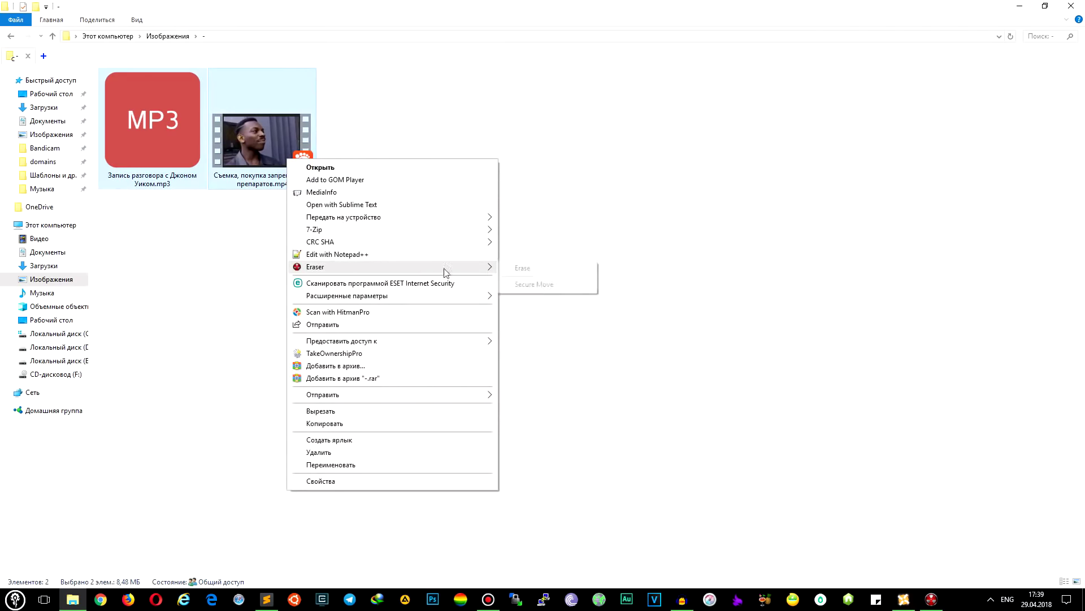
click(539, 271)
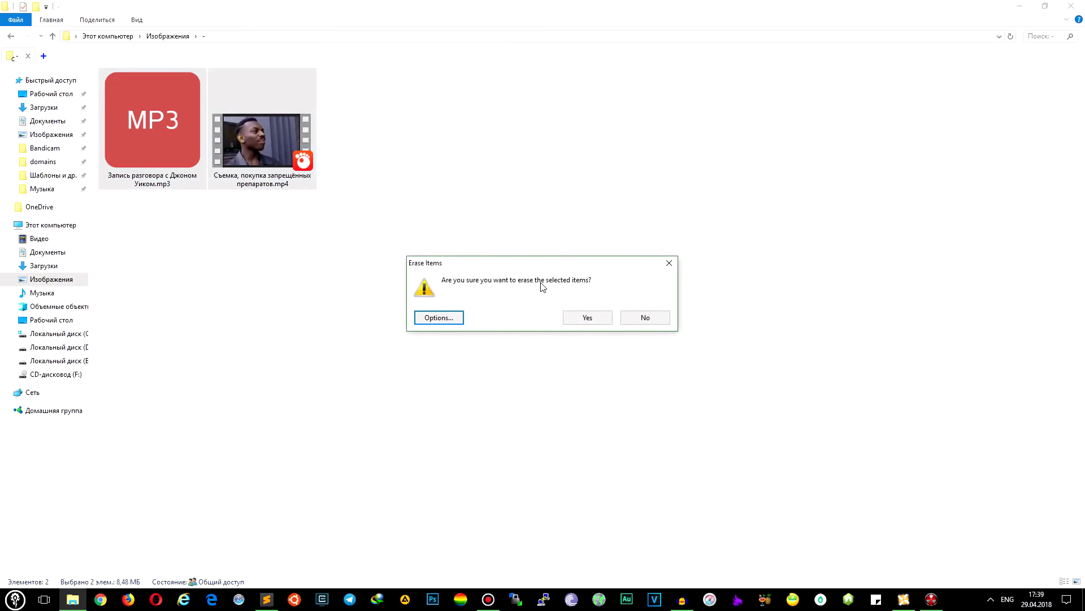
click(589, 318)
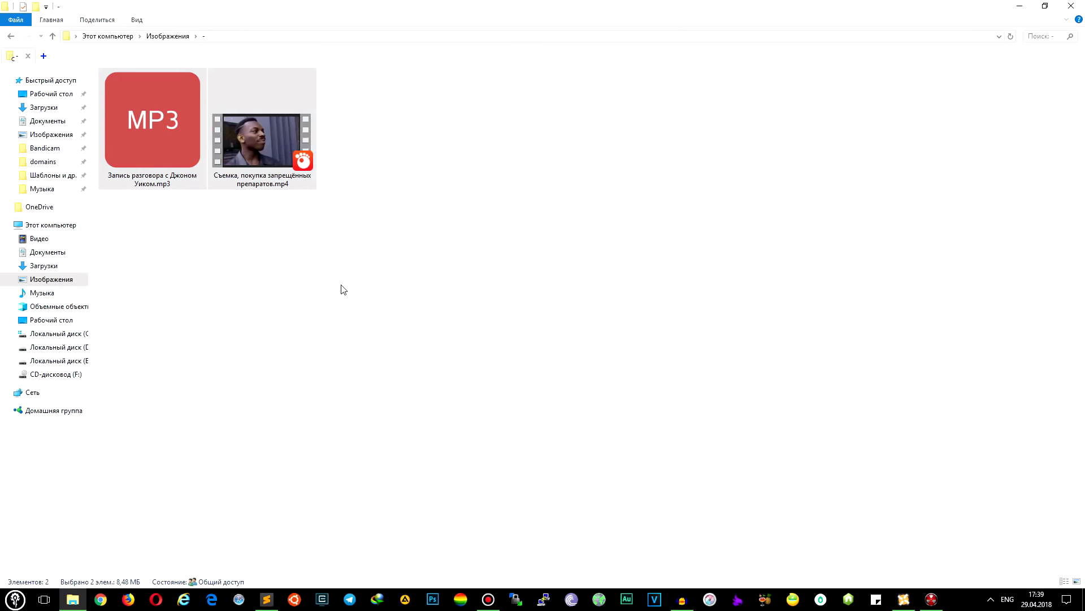
click(1073, 8)
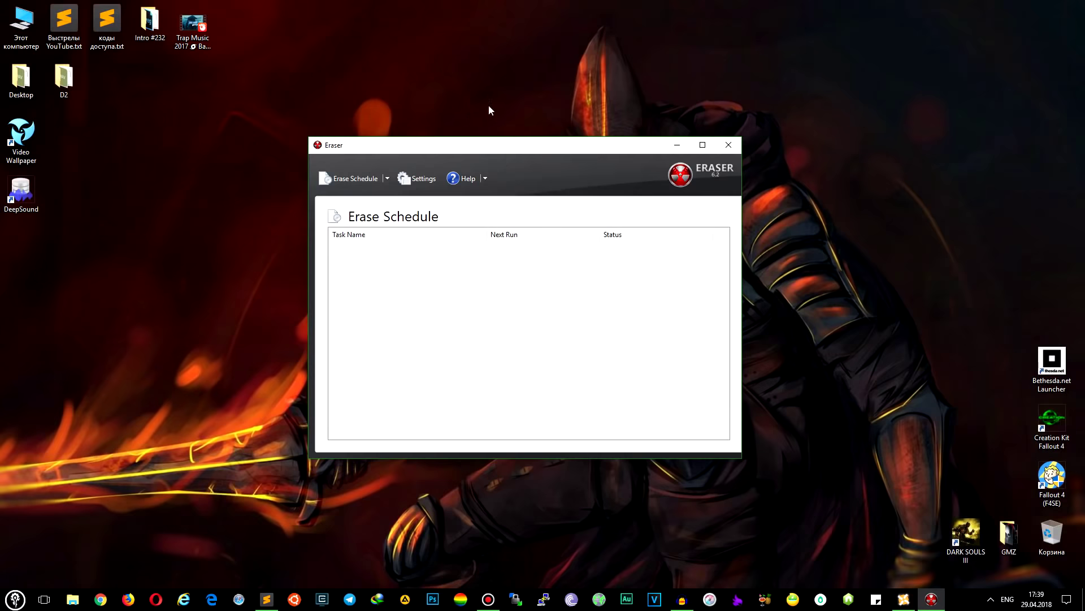
Step: Reposition and maximize the Eraser window, then view its About version information
drag(544, 146, 441, 116)
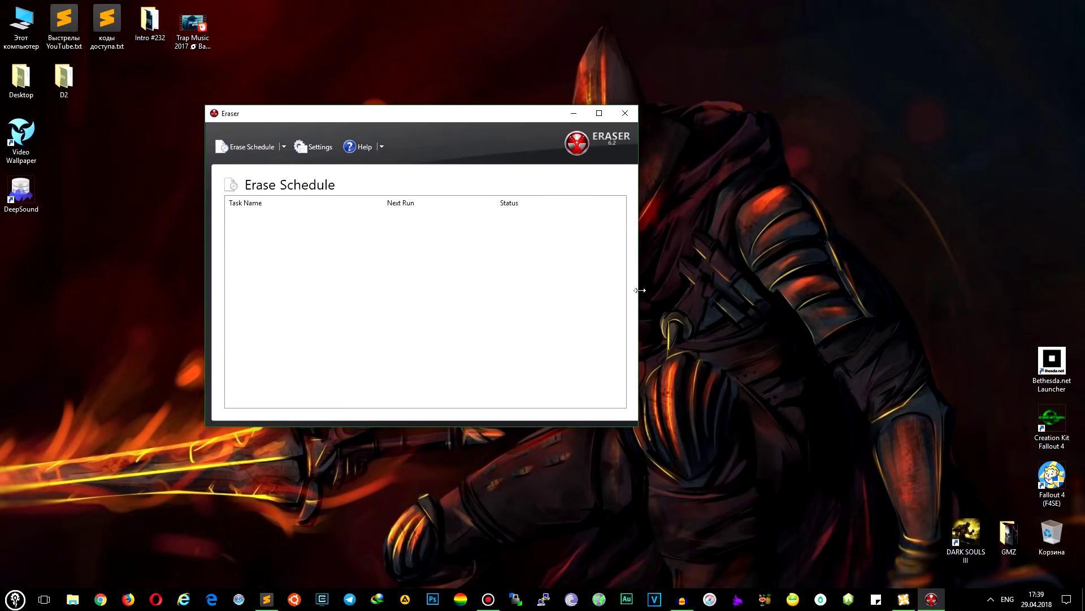
click(601, 114)
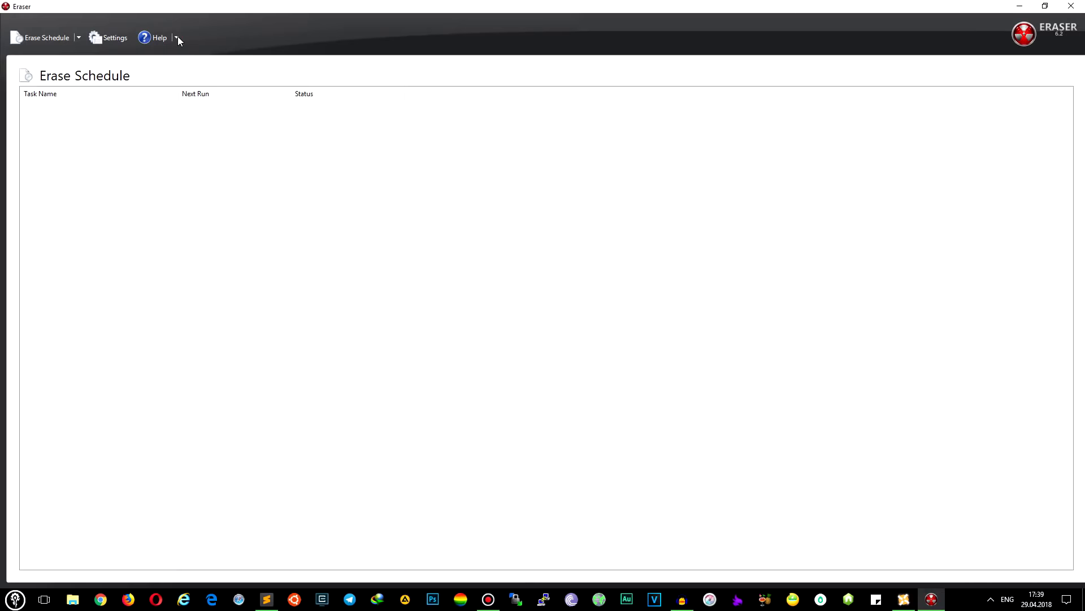
click(218, 65)
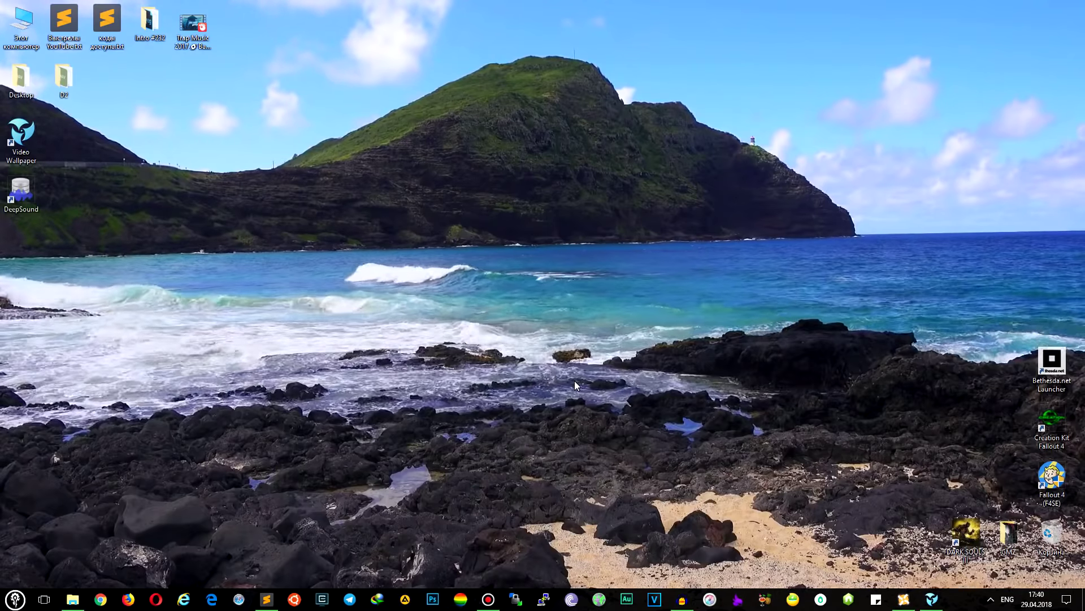
Step: Refresh the desktop and bring the PUSH Video Wallpaper playlist into view
drag(287, 210, 319, 248)
right_click(368, 223)
click(396, 252)
drag(806, 452, 465, 390)
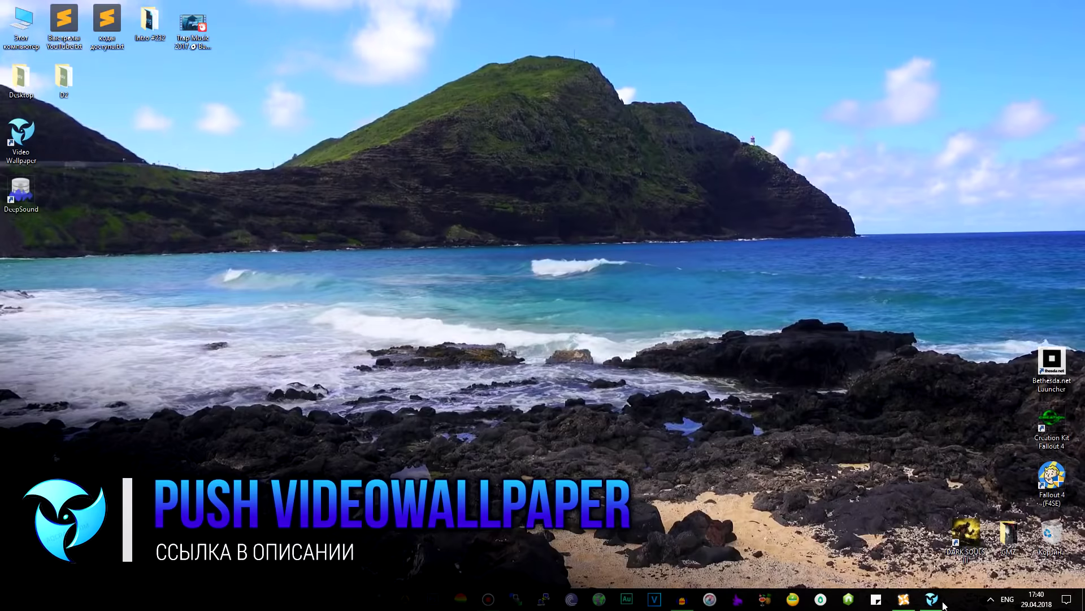
Step: Try Sample GIF, Forza DreamScane and Nvidia in turn as the video wallpaper
double_click(425, 249)
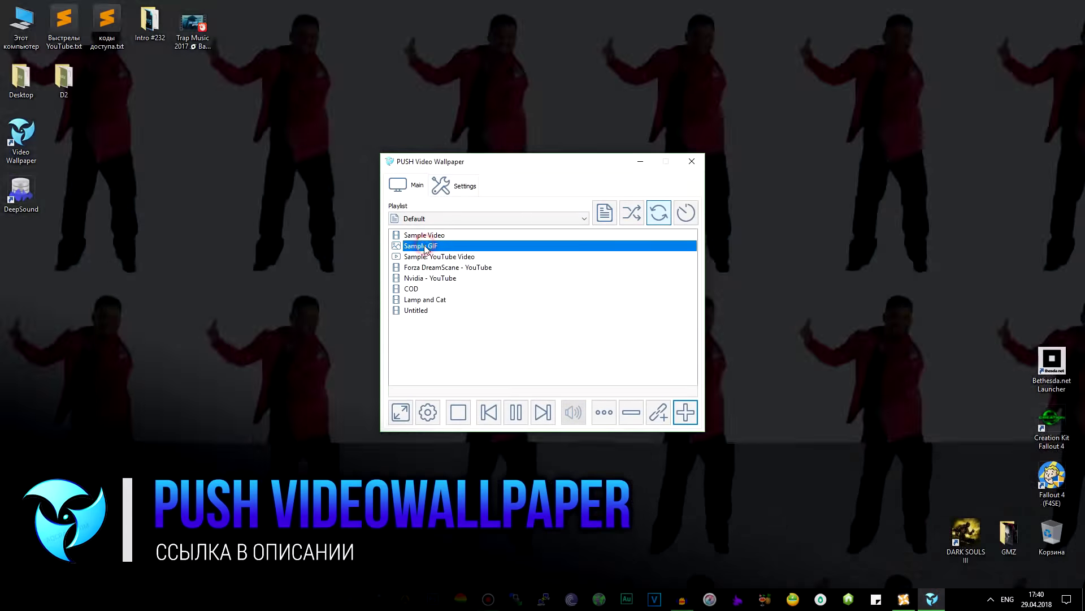
drag(477, 171, 694, 282)
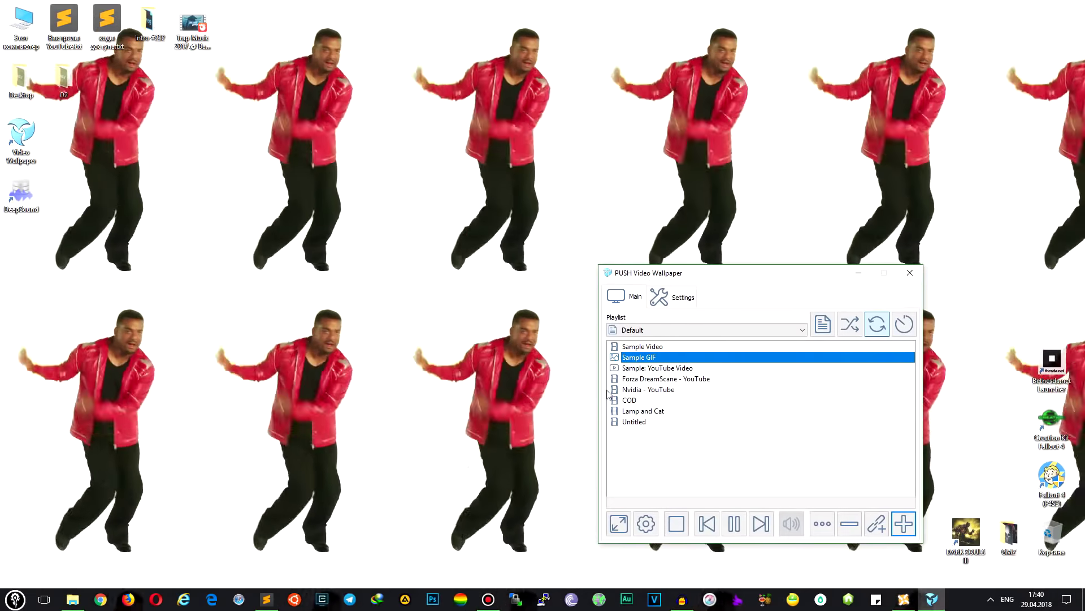
double_click(651, 379)
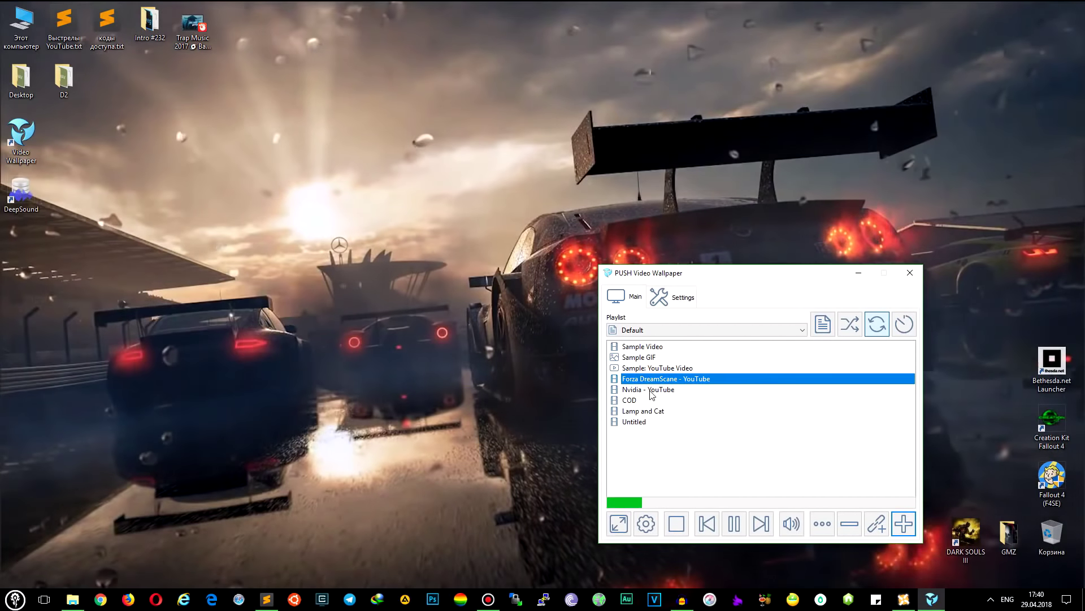
drag(673, 272, 790, 314)
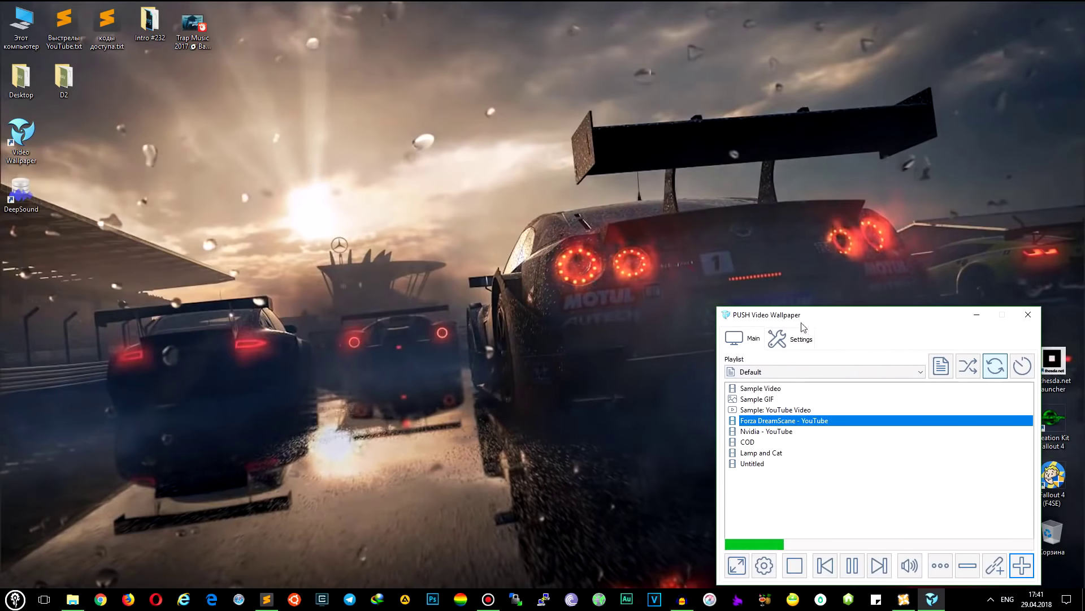
double_click(788, 432)
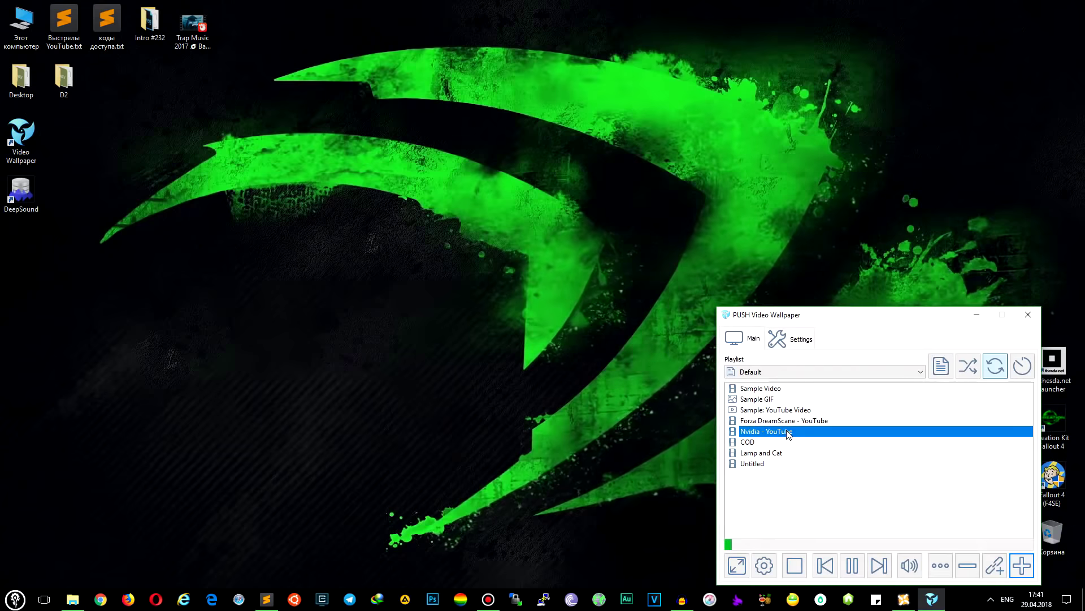
Step: Refresh the desktop, then switch the wallpaper to the COD video
click(976, 314)
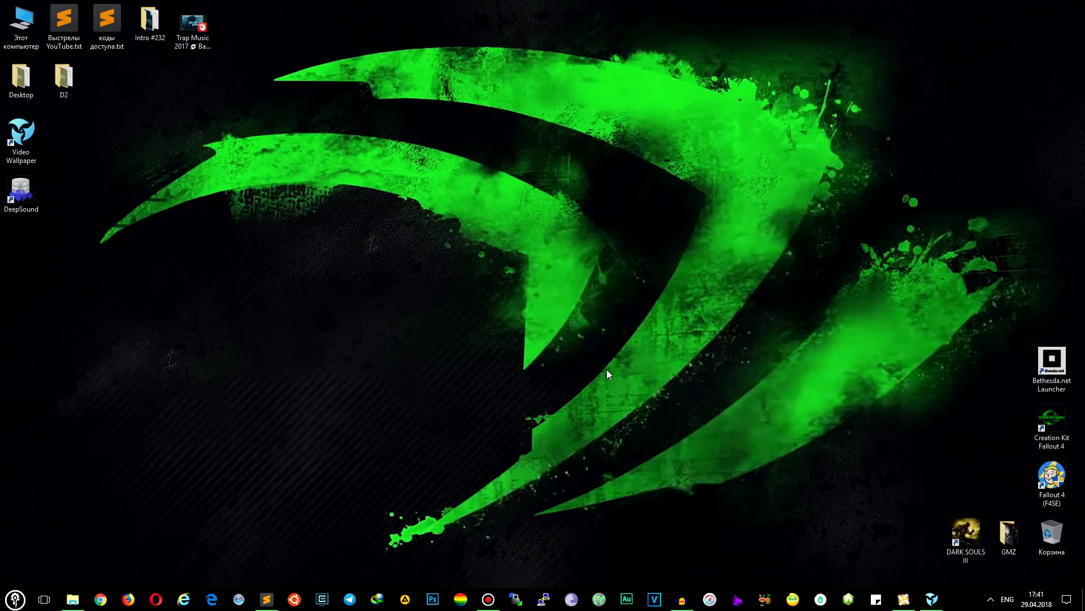
right_click(617, 305)
click(647, 338)
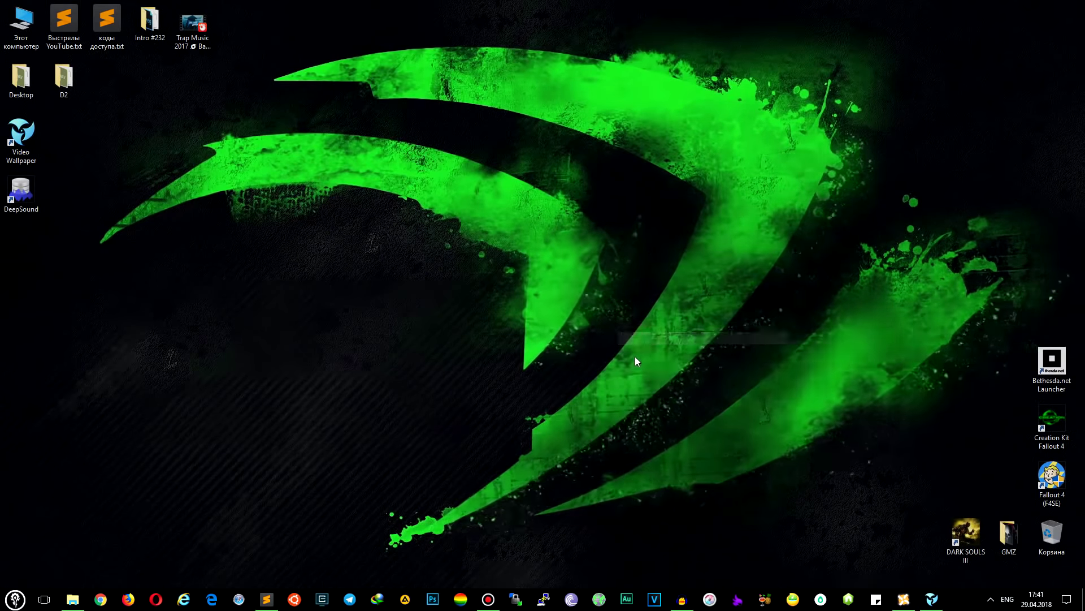
click(931, 601)
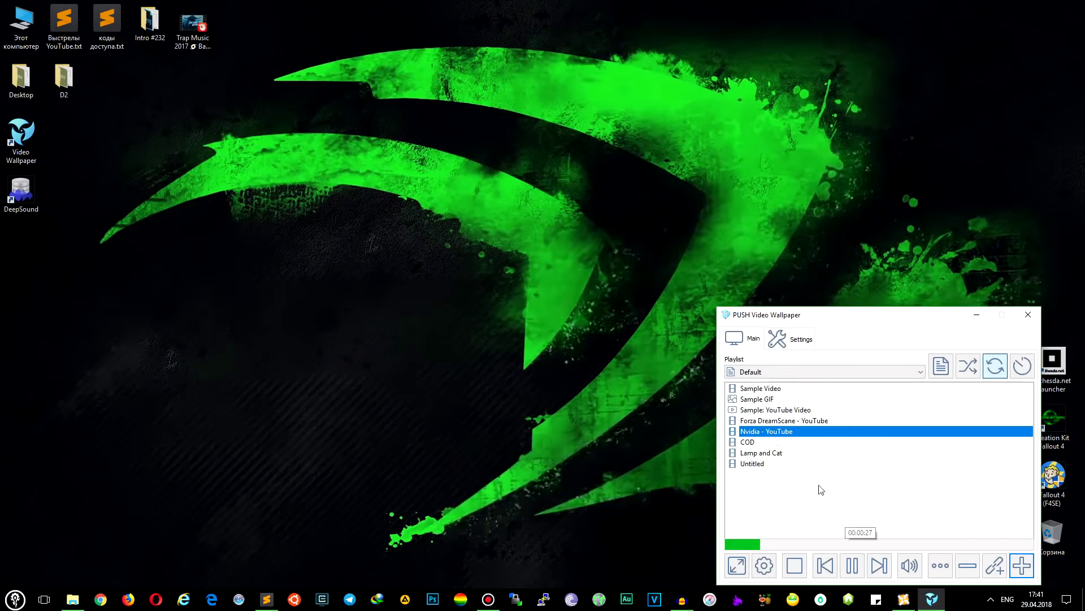
click(754, 443)
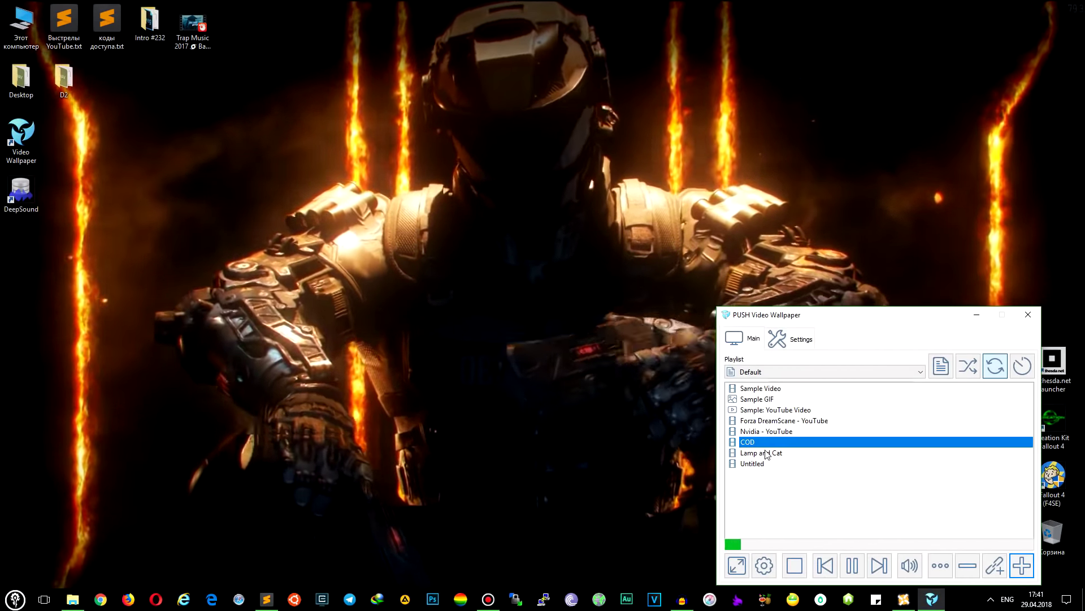
Step: Switch the wallpaper to Lamp and Cat, then to the Untitled video
click(976, 314)
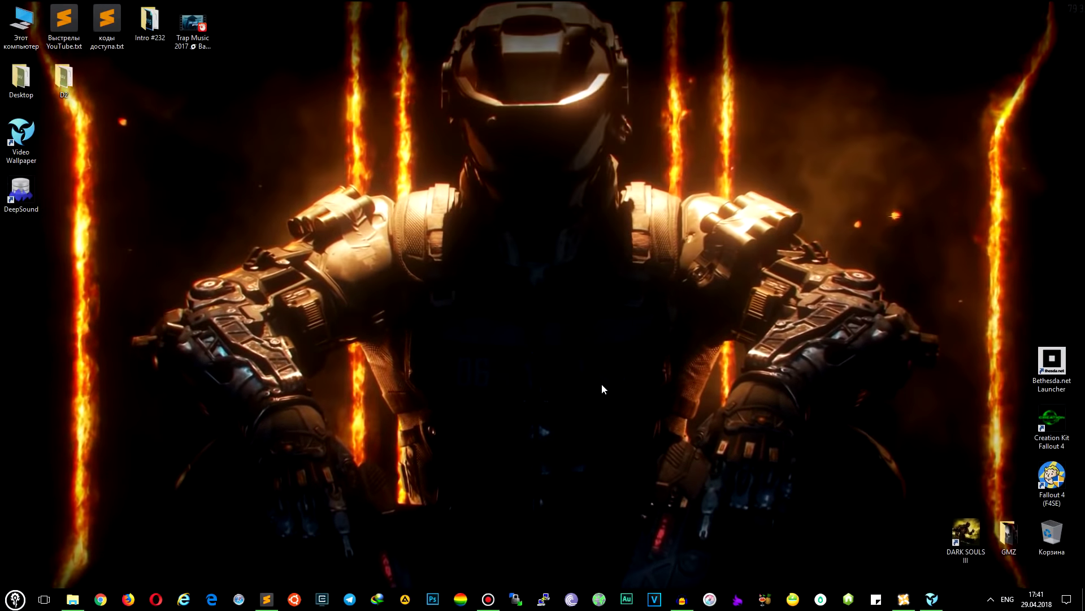
click(934, 597)
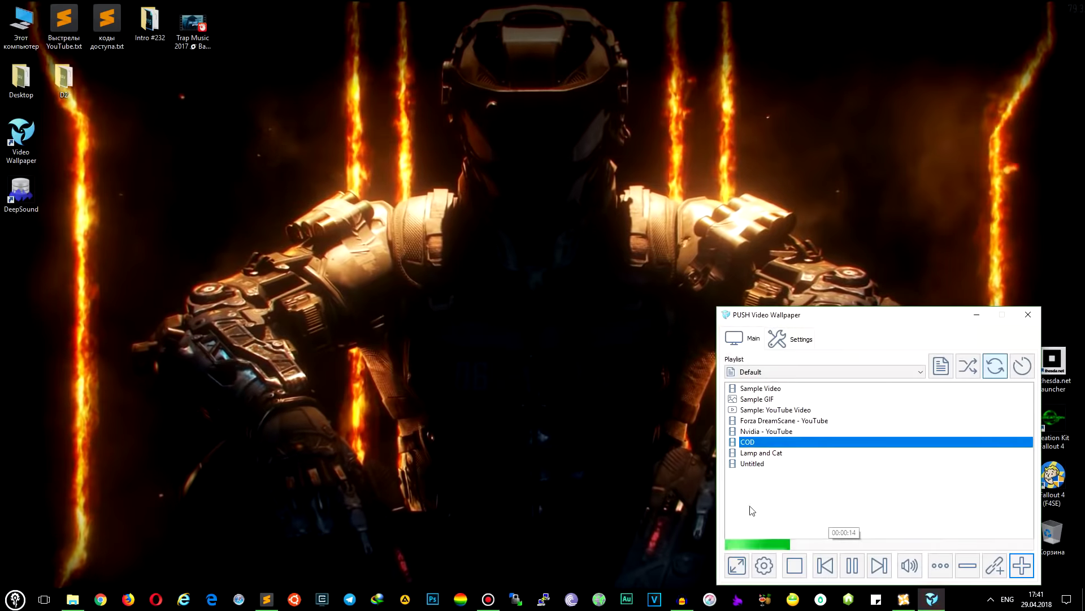
click(759, 453)
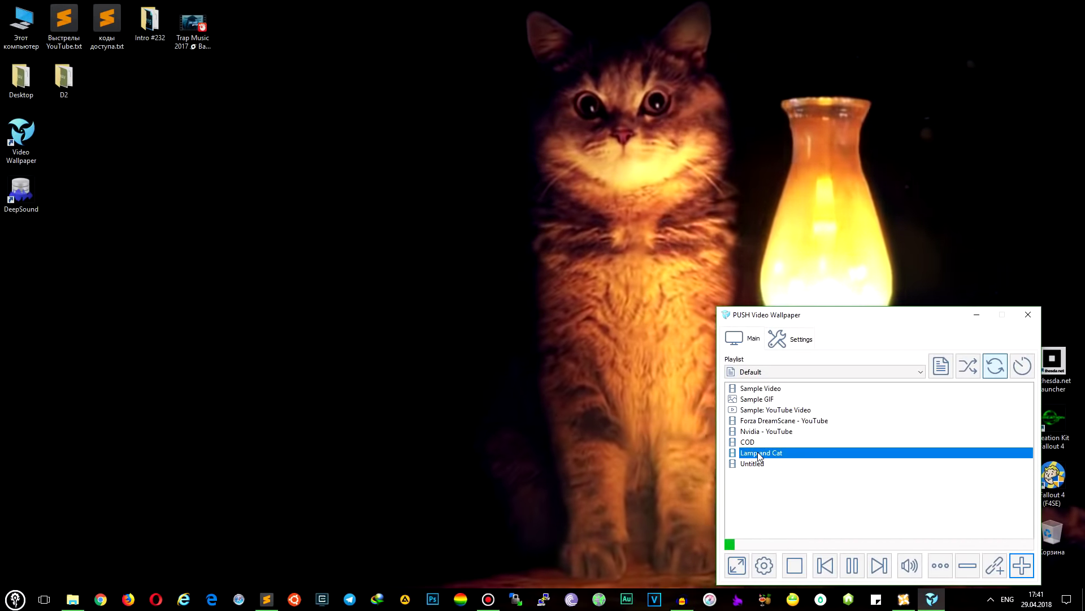
click(756, 463)
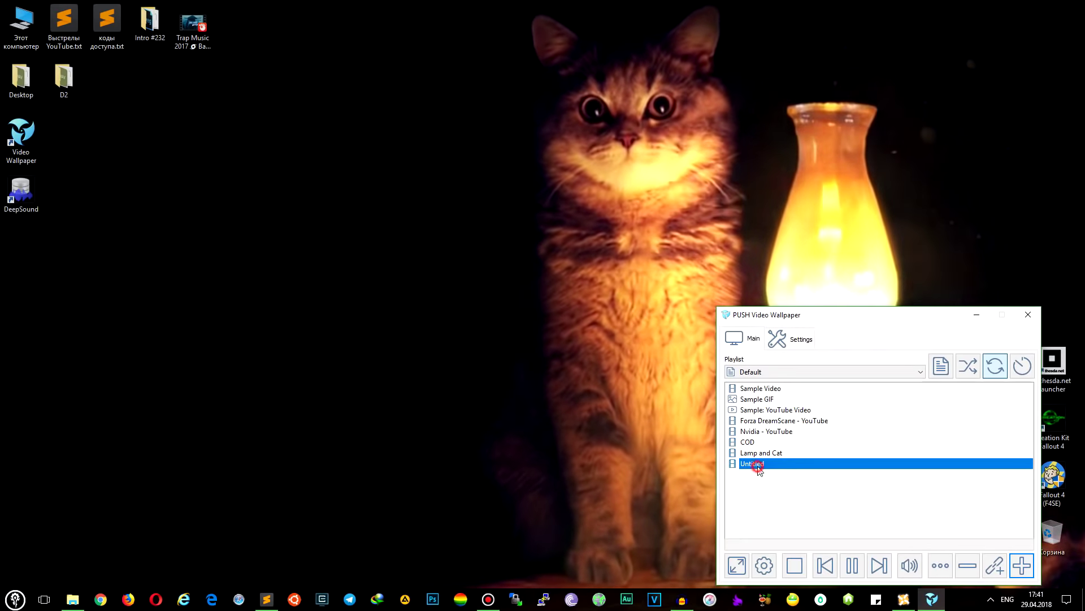
Step: Play the Rockstar MP3, close the player, and open Documents.zip to list its four files
click(974, 317)
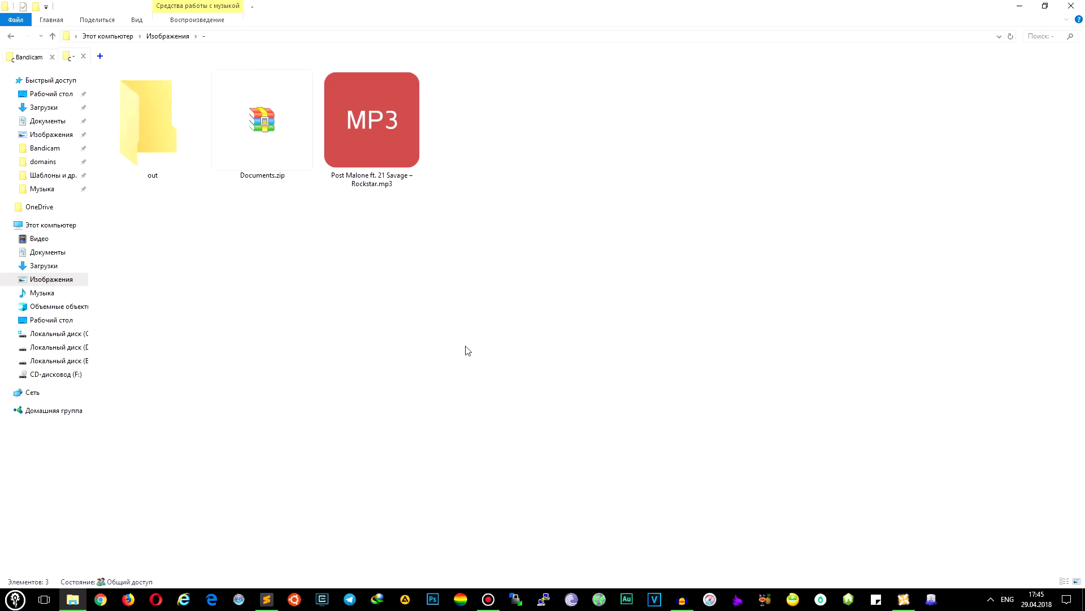
double_click(386, 157)
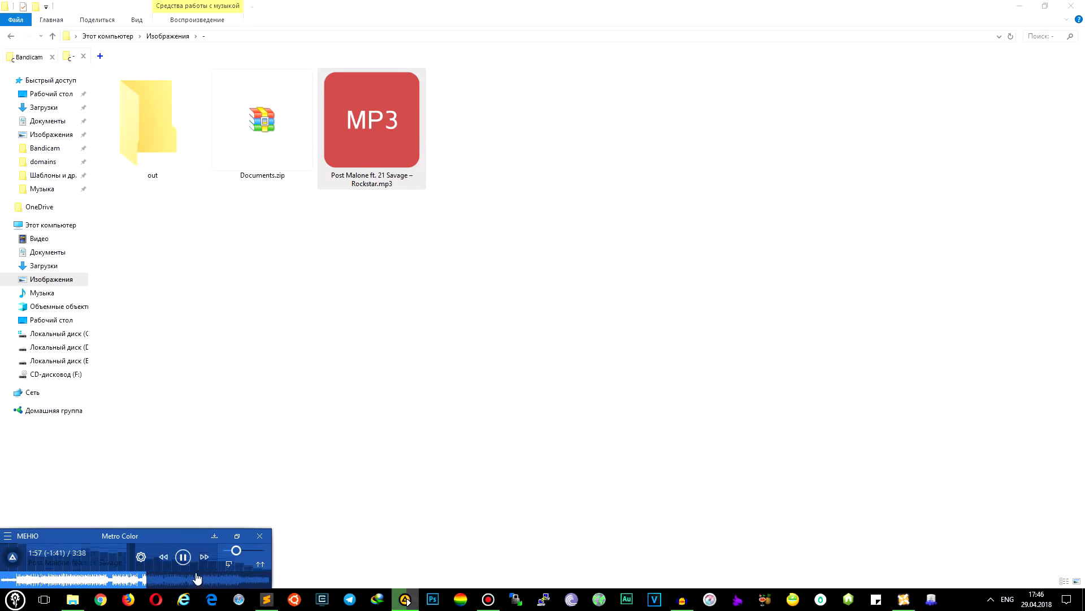
click(260, 535)
double_click(270, 176)
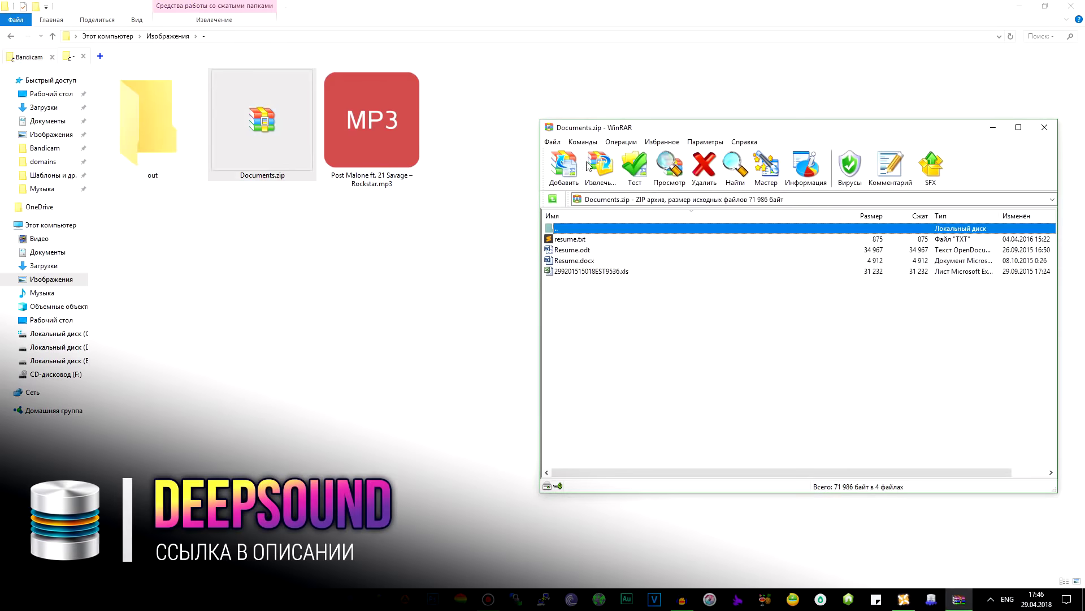
Step: Close the archive and load the Rockstar MP3 as DeepSound's carrier audio file
click(786, 153)
click(931, 599)
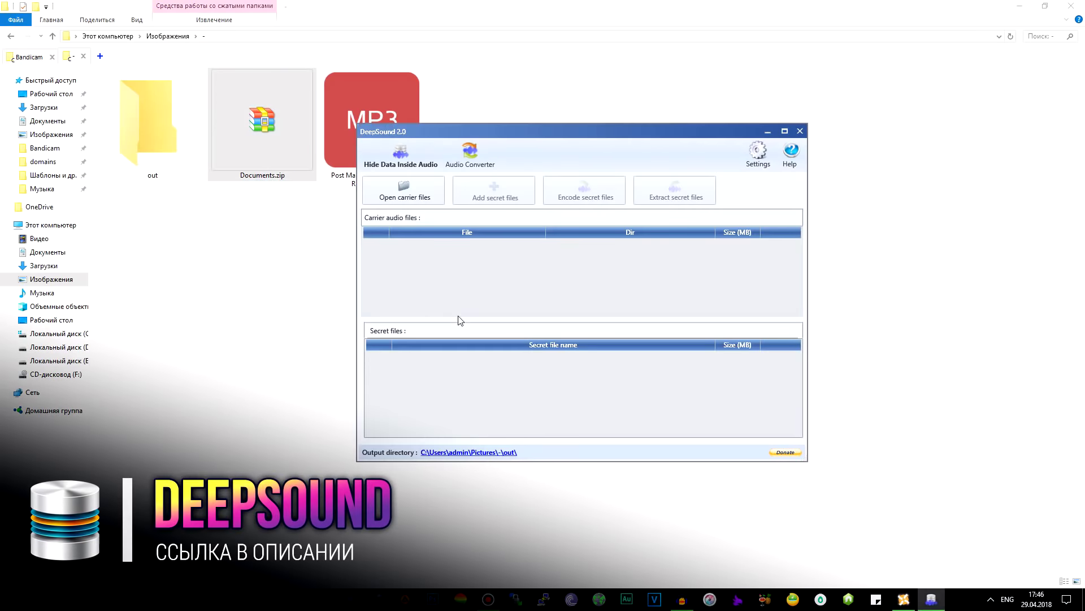
click(424, 194)
click(564, 150)
click(500, 213)
double_click(501, 213)
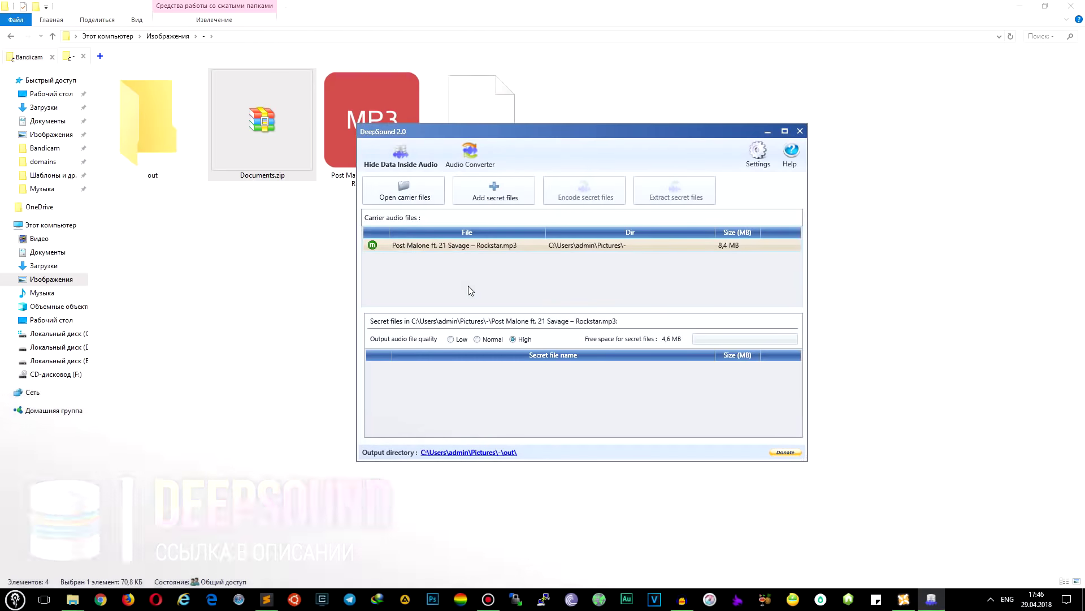
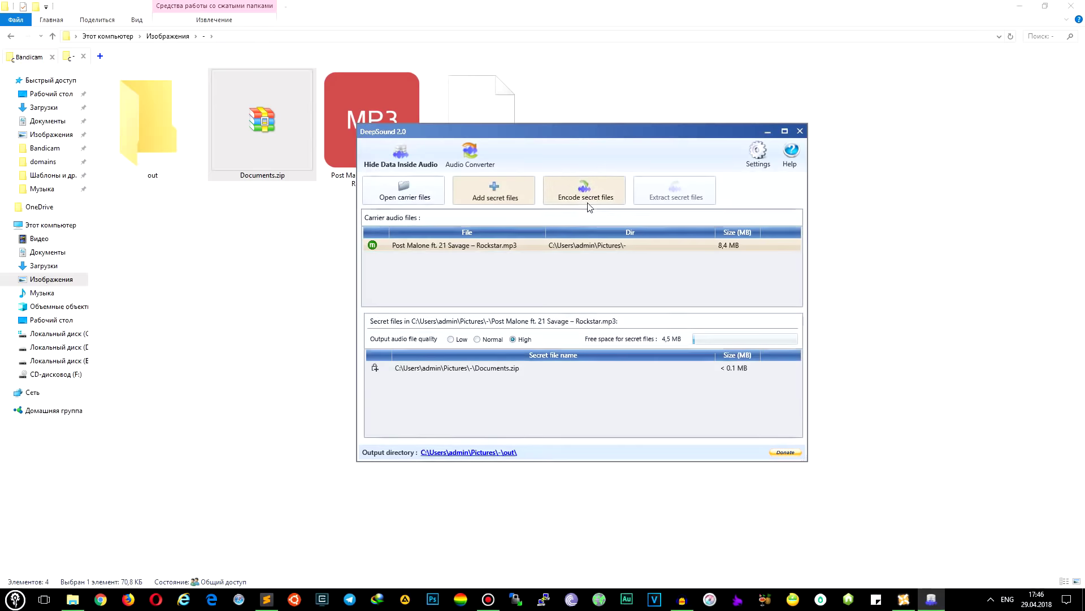
Step: Open the encode settings to hide Documents.zip in Rockstar.mp3 as an AES-encrypted WAV
click(585, 191)
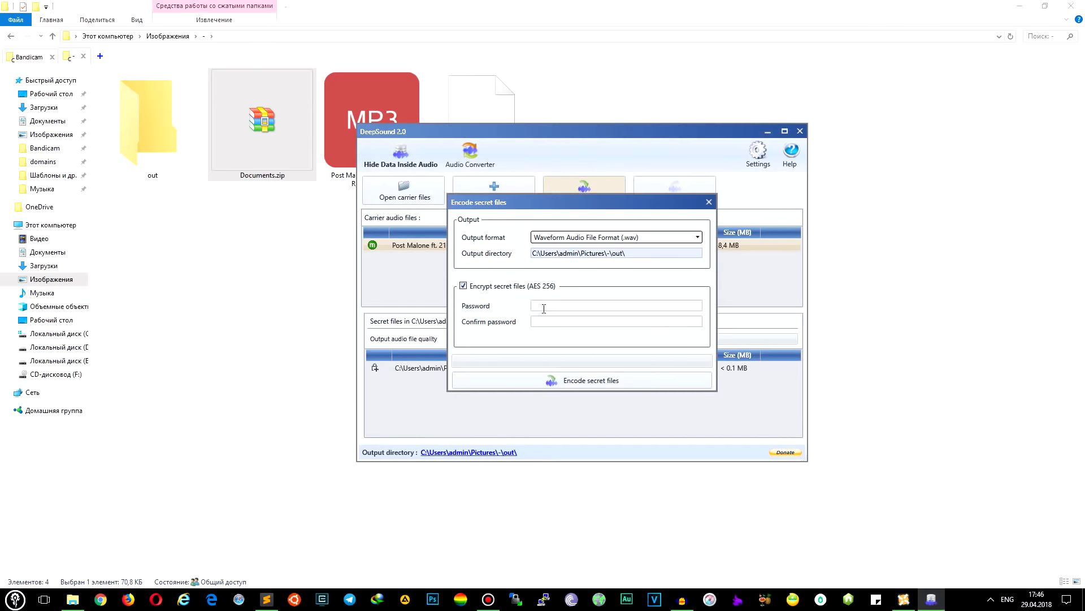
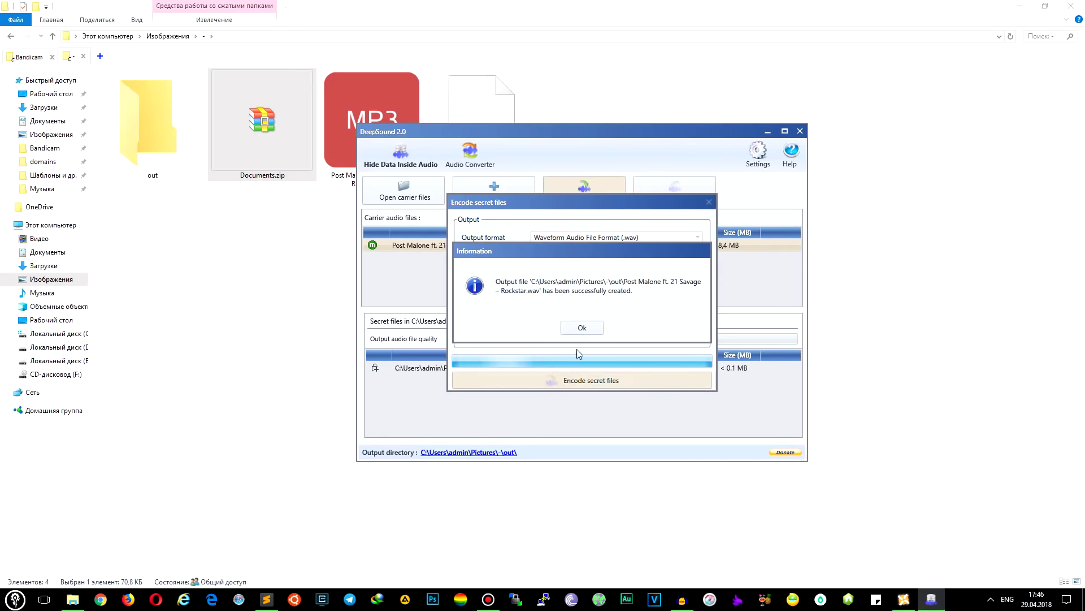
Step: Dismiss the success message, close DeepSound, and open the out folder holding Rockstar.wav
click(582, 333)
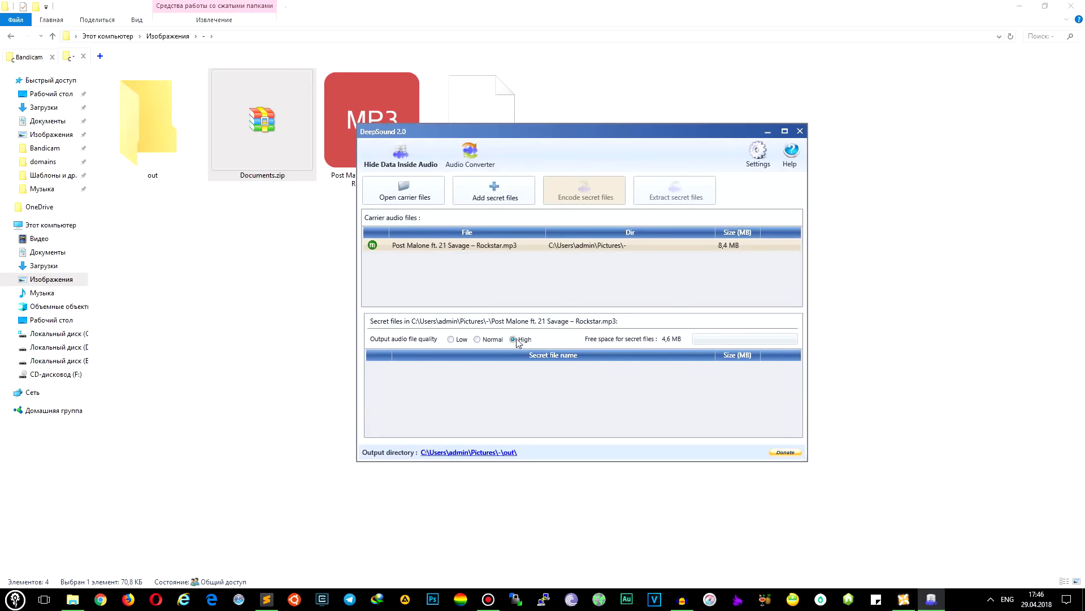
click(800, 132)
double_click(158, 144)
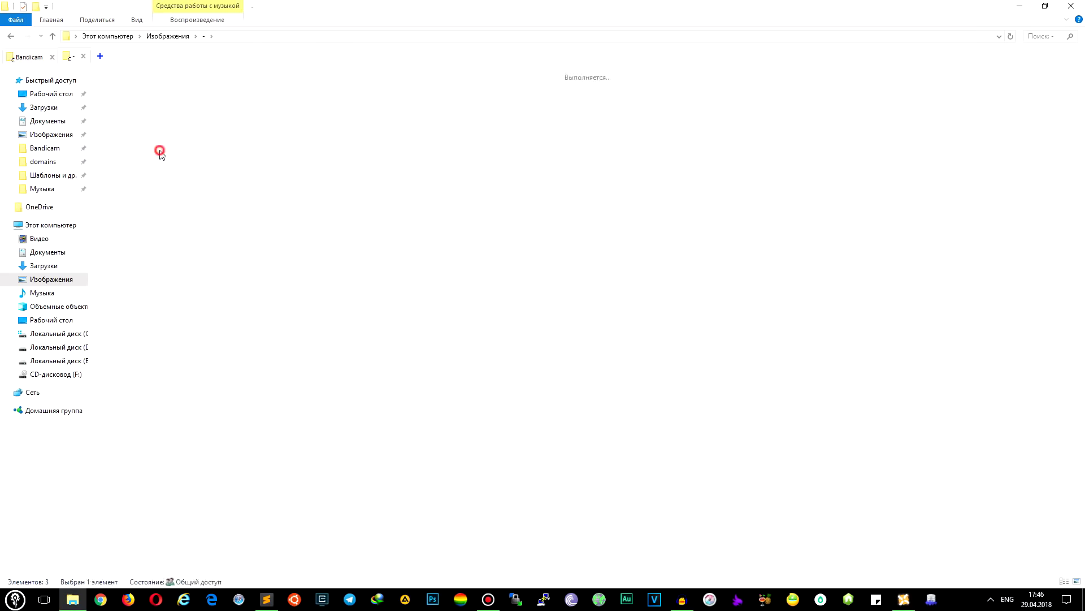
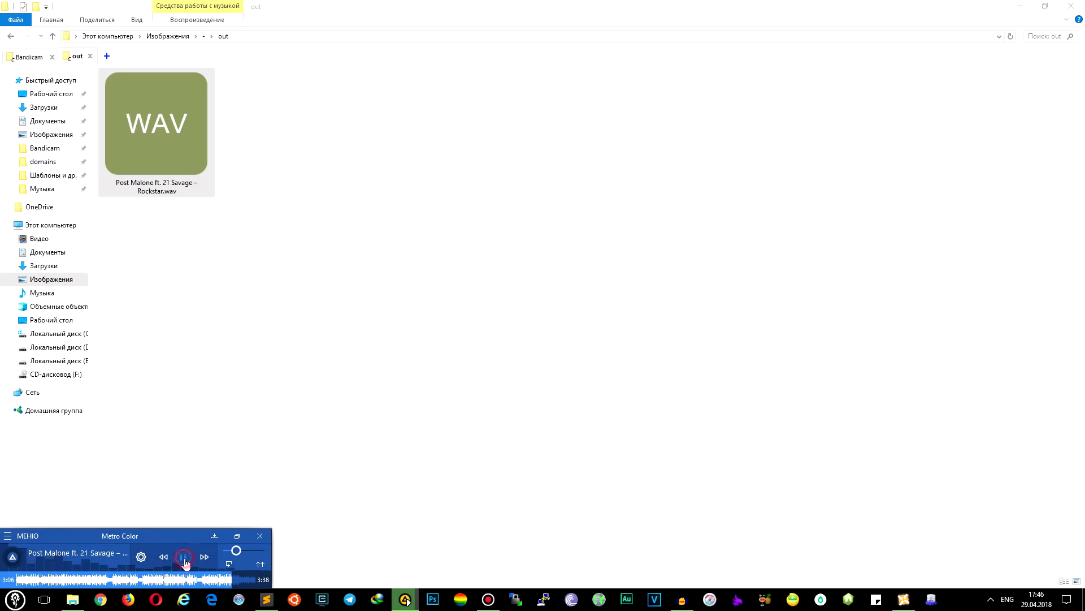
Step: Close the AIMP music player and bring the DeepSound 2.0 window back to the front
click(259, 536)
click(931, 600)
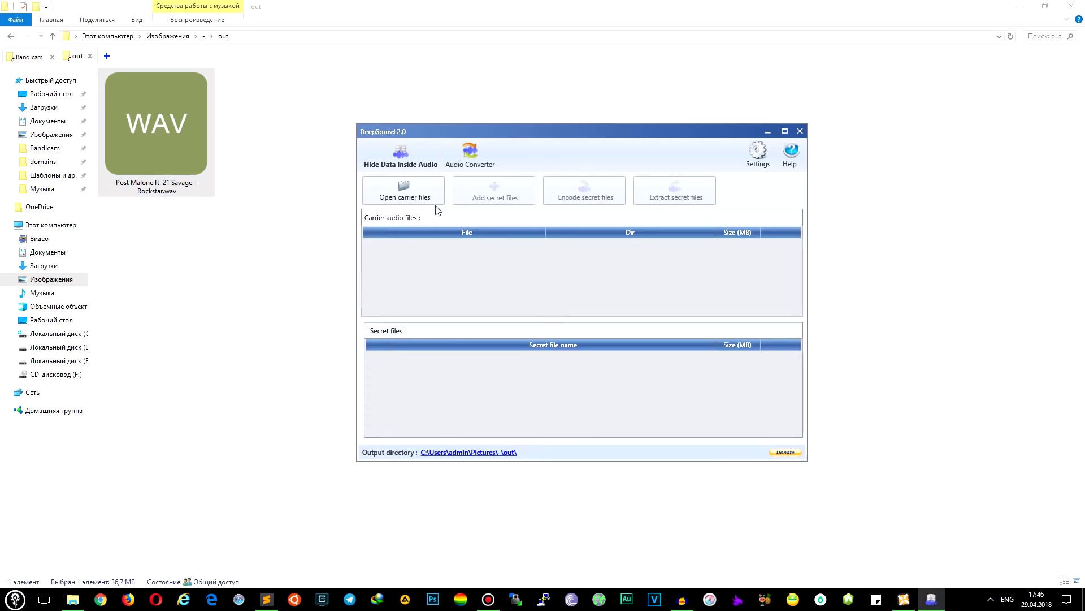
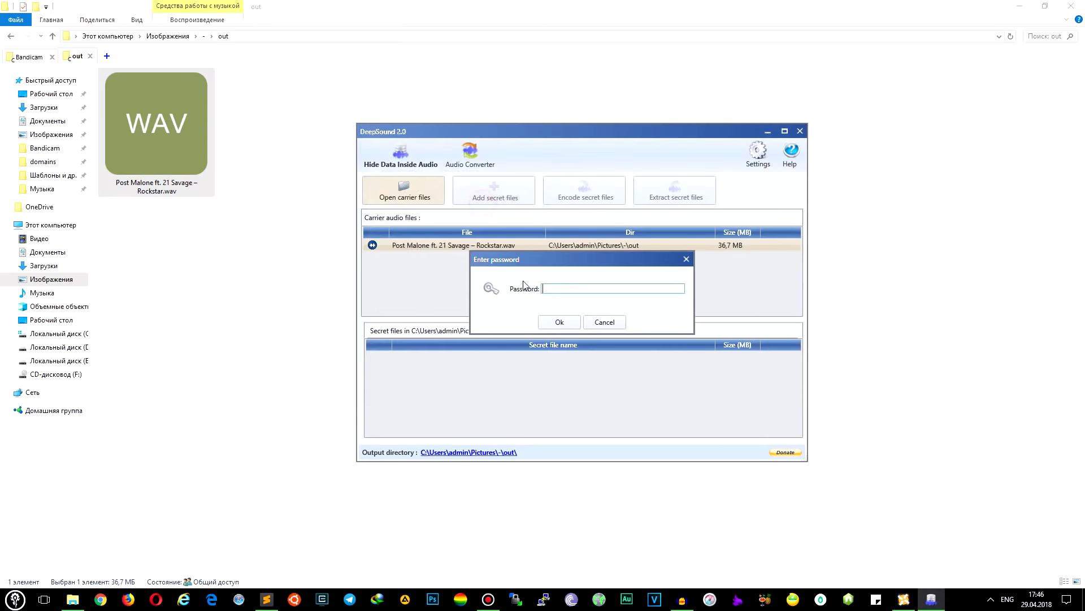
Step: Submit the password for the Rockstar.wav carrier and dismiss the Wrong password error to retry
click(559, 322)
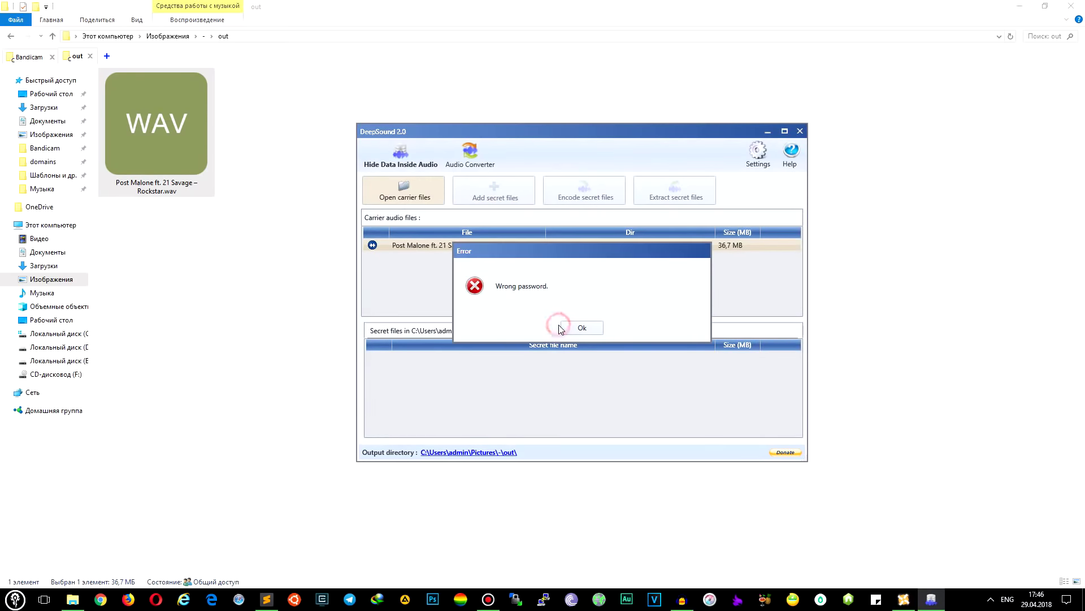
click(562, 325)
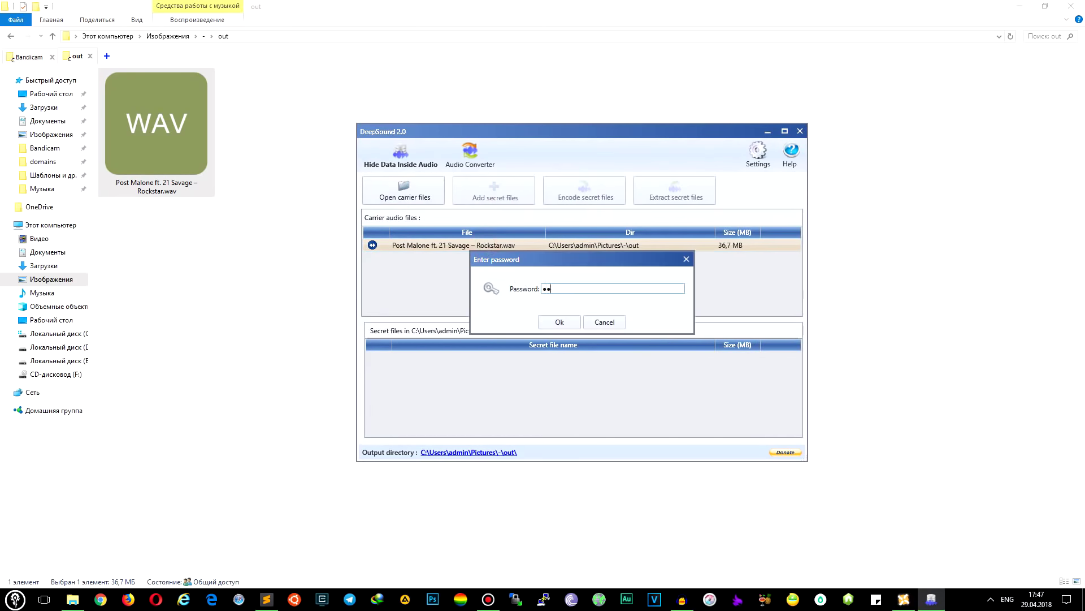
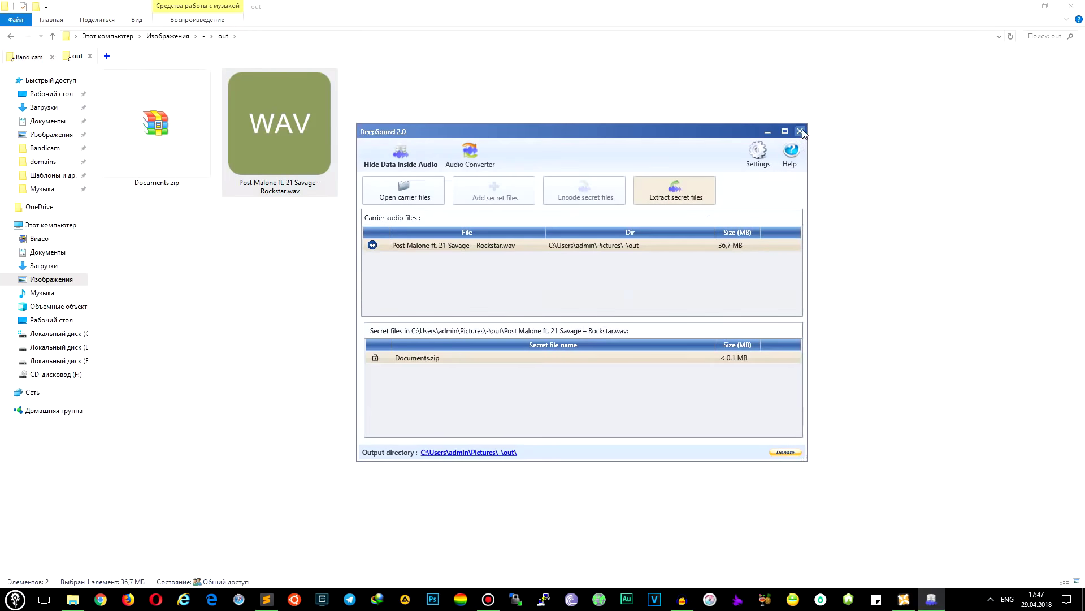
Step: Close DeepSound, review the four files inside Documents.zip in WinRAR, then close the archive
click(801, 133)
click(416, 249)
double_click(154, 122)
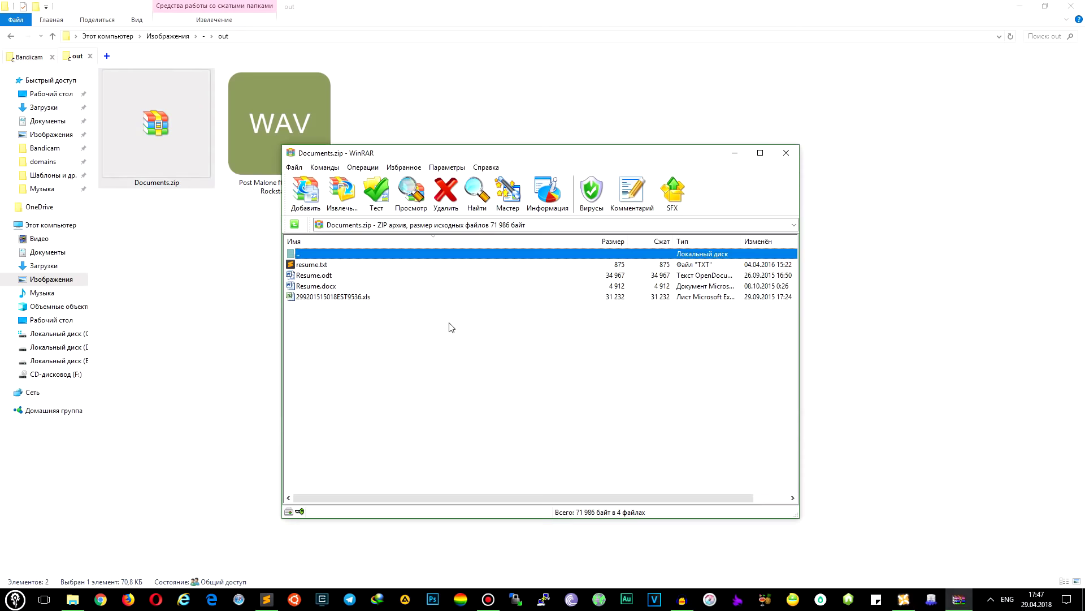
click(786, 153)
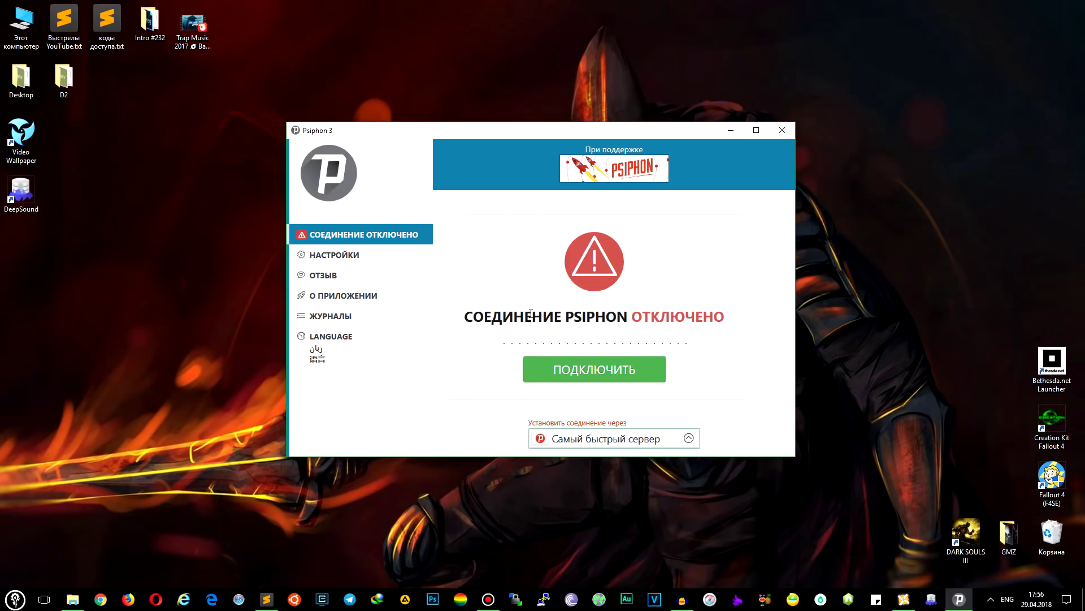
Step: Connect Psiphon 3 to the VPN, dismiss the connected notice, and bring Telegram forward
click(633, 373)
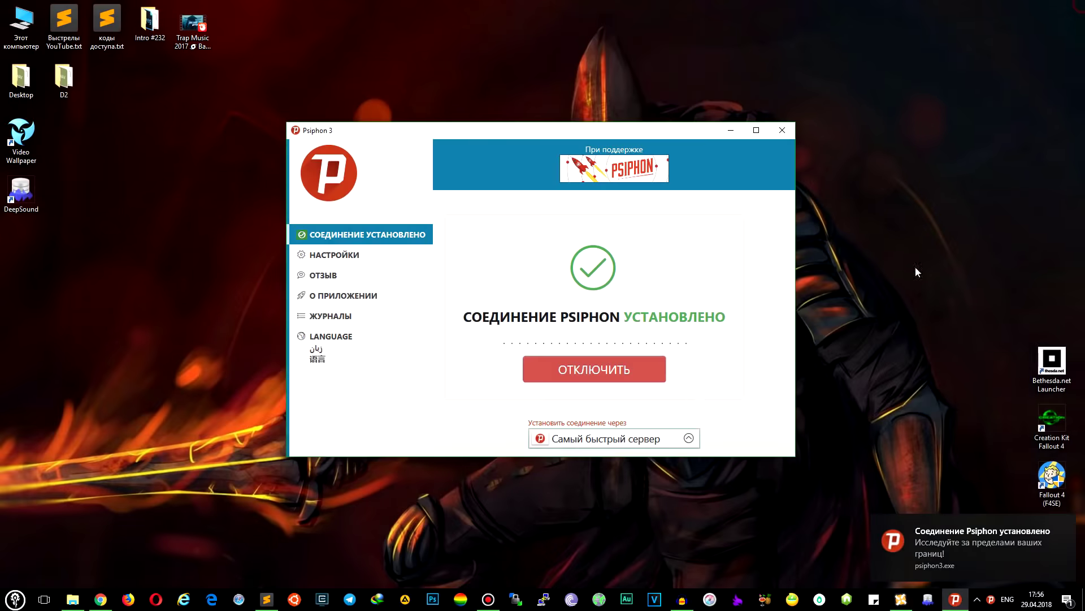
click(984, 551)
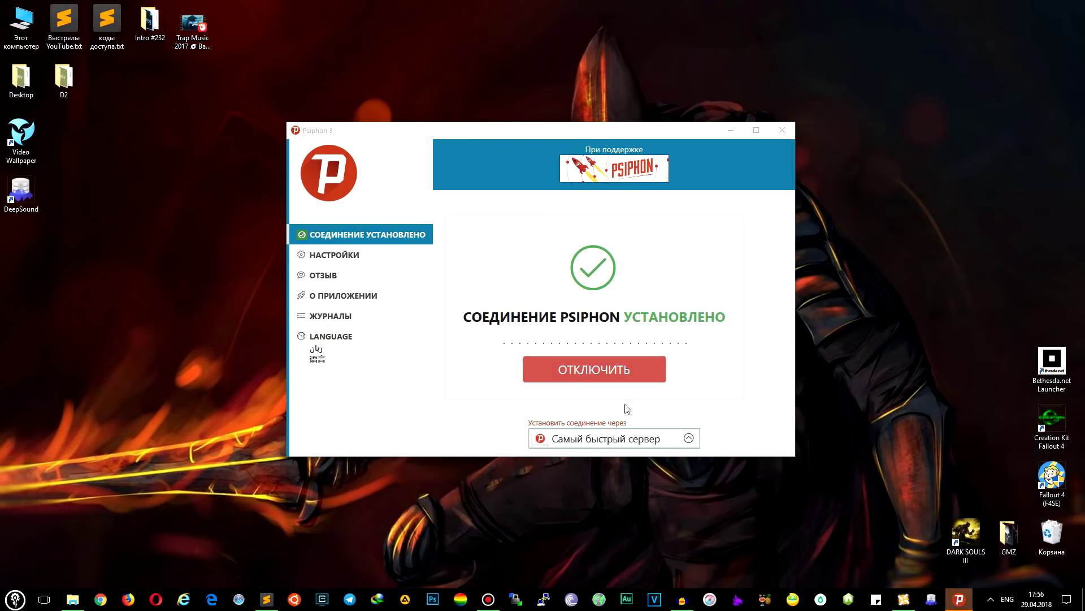
click(350, 599)
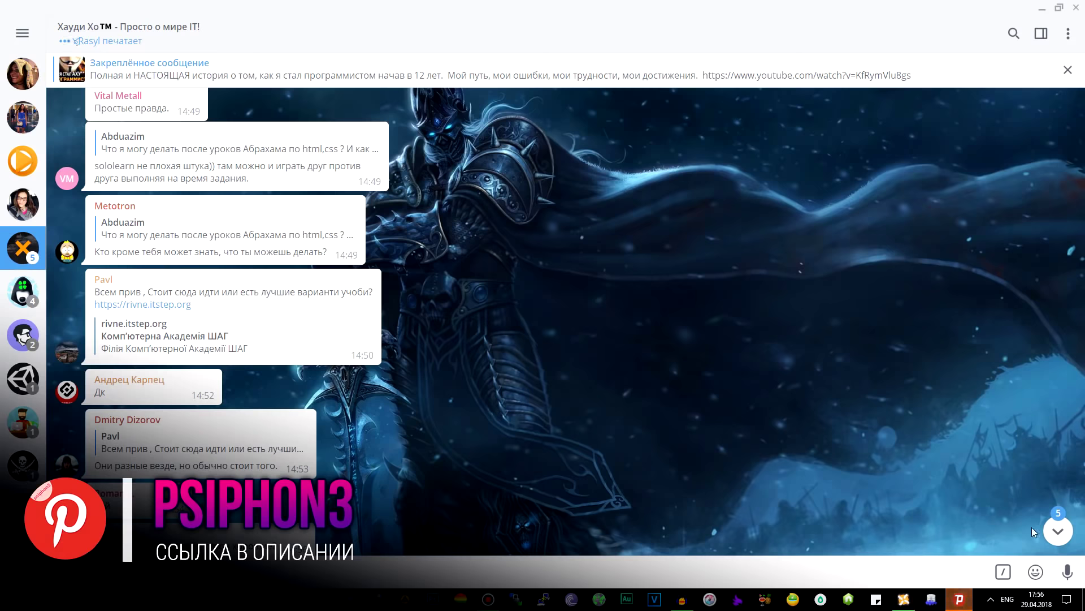
Step: Send the message 'test' to the Telegram group chat, then close Telegram
click(1058, 530)
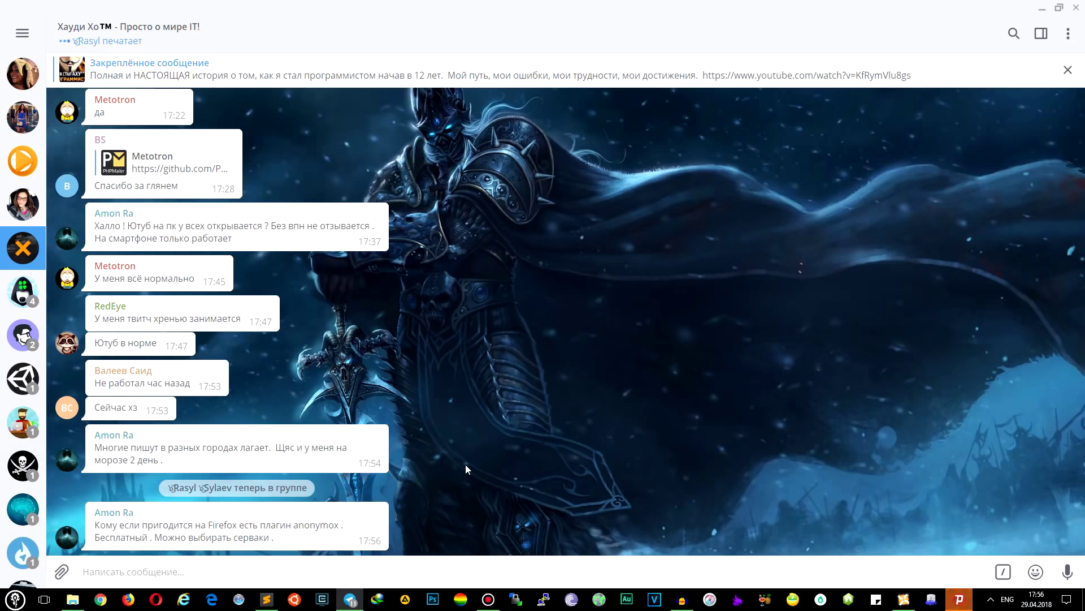
text(test)
key(Return)
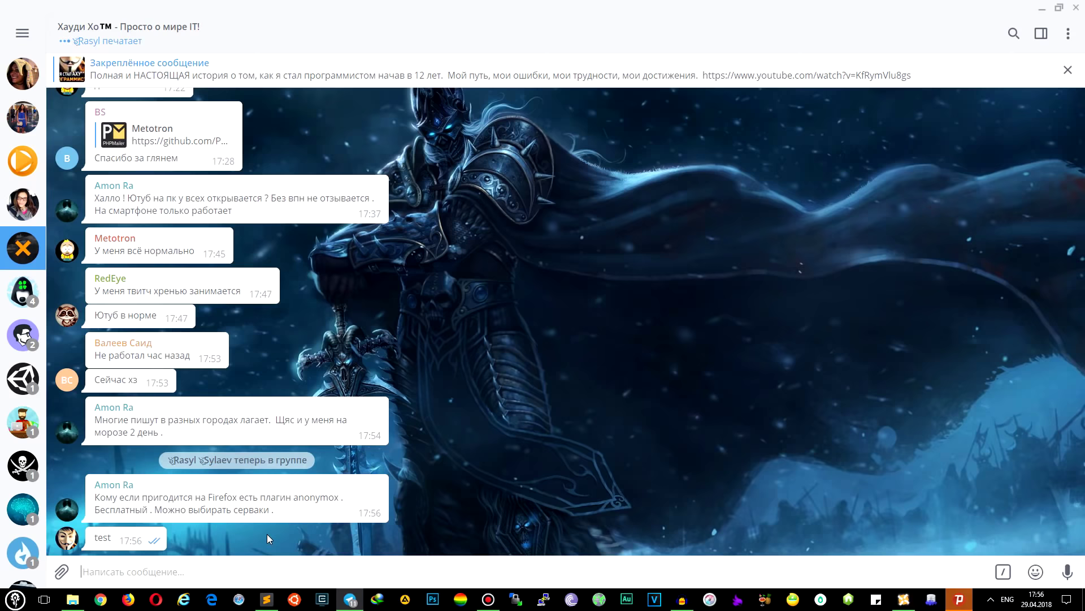
click(1077, 8)
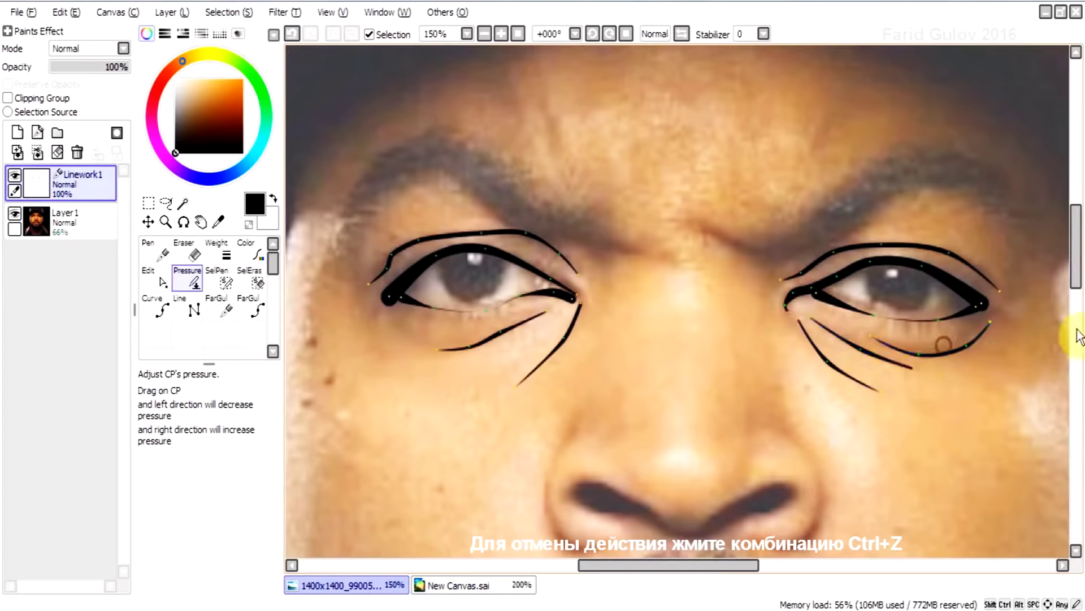
Step: Draw iris rings around both pupils and curves along the left nostril and right side of the nose
scroll(1073, 332, down, 3)
mouse_move(440, 100)
mouse_down()
mouse_move(502, 107)
mouse_move(455, 107)
mouse_move(496, 96)
mouse_move(500, 113)
mouse_up()
mouse_move(880, 144)
mouse_down()
mouse_move(901, 117)
mouse_move(916, 126)
mouse_move(905, 101)
mouse_up()
mouse_move(608, 378)
mouse_down()
mouse_move(560, 376)
mouse_move(542, 327)
mouse_move(585, 243)
mouse_up()
mouse_move(776, 241)
mouse_down()
mouse_move(783, 272)
mouse_move(812, 296)
mouse_move(817, 359)
mouse_move(803, 383)
mouse_move(746, 374)
mouse_up()
Step: Taper the ends of both nose strokes with the Pressure tool, then return to the curve tool
click(188, 281)
drag(581, 248, 574, 250)
mouse_move(606, 378)
mouse_down()
mouse_move(594, 400)
mouse_move(467, 363)
mouse_up()
mouse_move(746, 374)
mouse_down()
mouse_move(575, 342)
mouse_move(597, 317)
mouse_move(698, 375)
mouse_move(687, 371)
mouse_move(732, 335)
mouse_move(793, 327)
mouse_move(770, 346)
mouse_move(731, 347)
mouse_up()
click(777, 244)
click(251, 308)
Step: Draw the left and right nose-bridge lines and taper the top of the right one
click(187, 278)
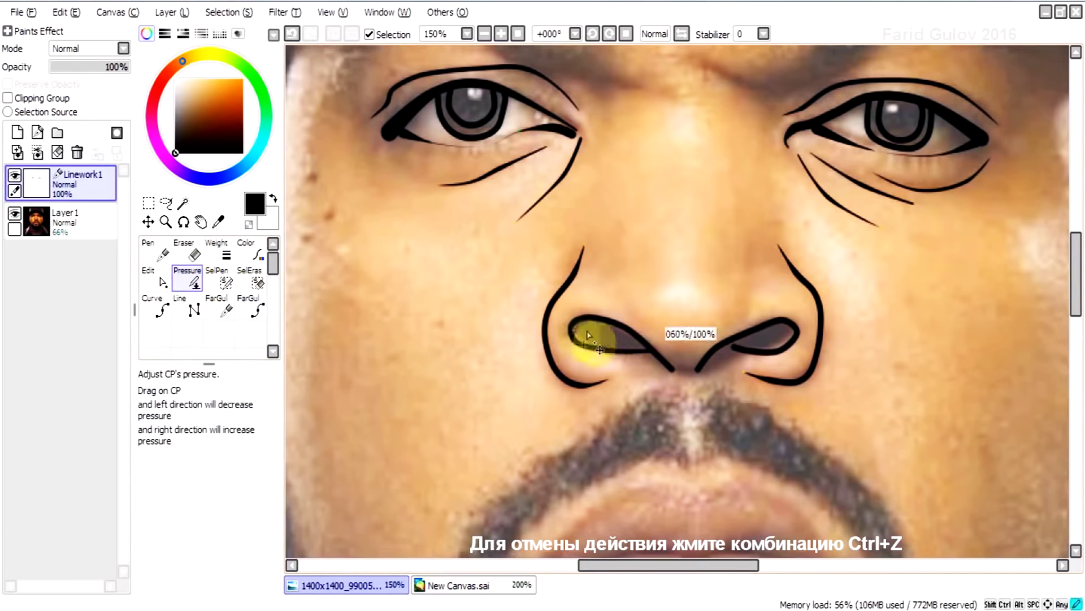
click(251, 308)
mouse_move(639, 319)
mouse_down()
mouse_move(603, 296)
mouse_move(622, 218)
mouse_up()
mouse_move(725, 326)
mouse_down()
mouse_move(753, 279)
mouse_move(744, 218)
mouse_up()
click(194, 278)
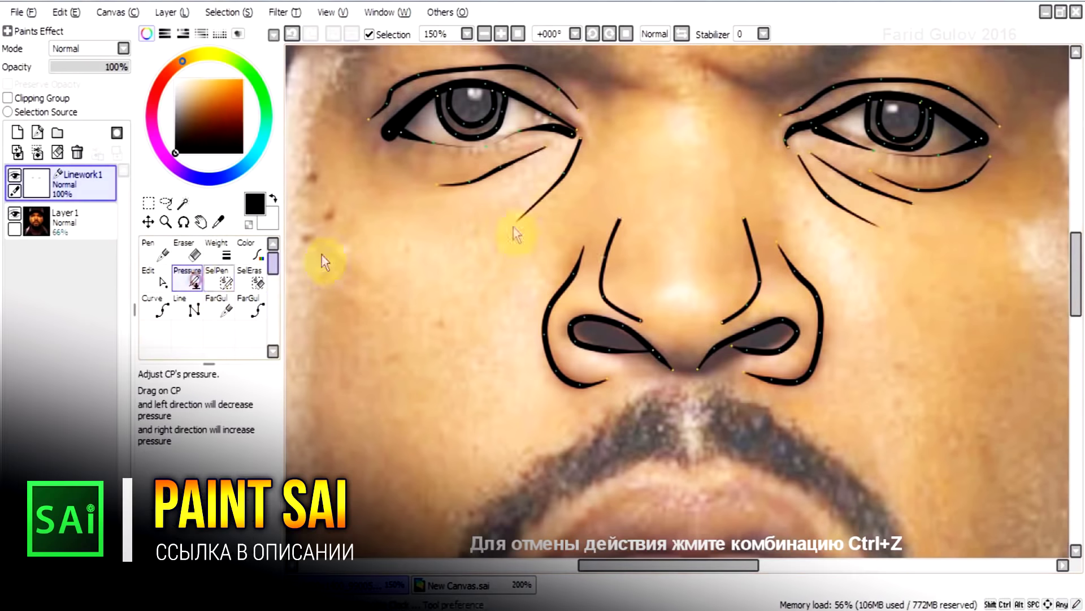
drag(739, 223, 678, 225)
scroll(699, 251, up, 3)
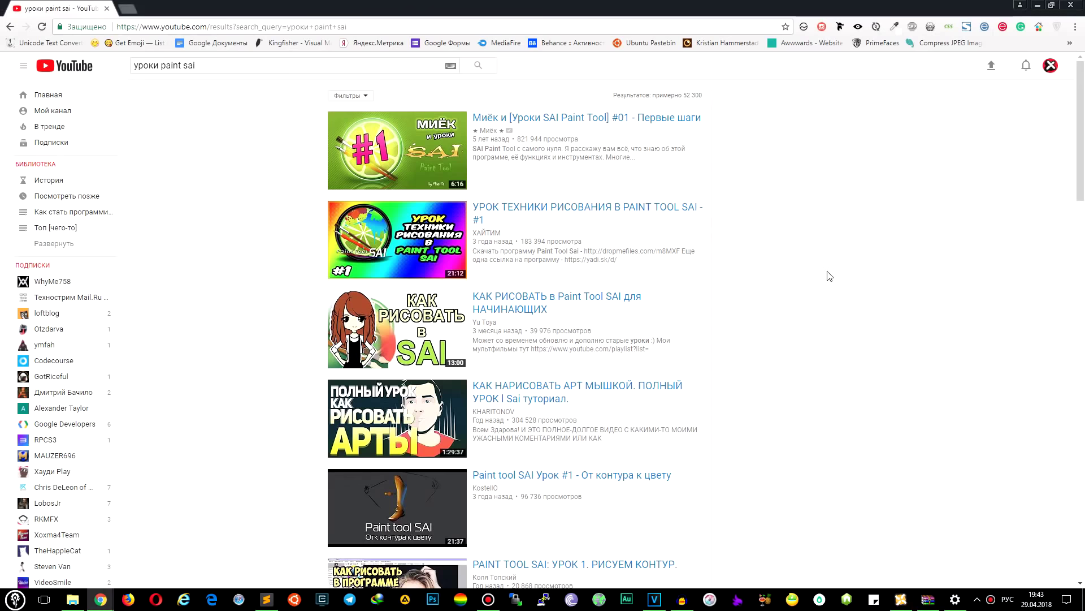
scroll(814, 296, down, 5)
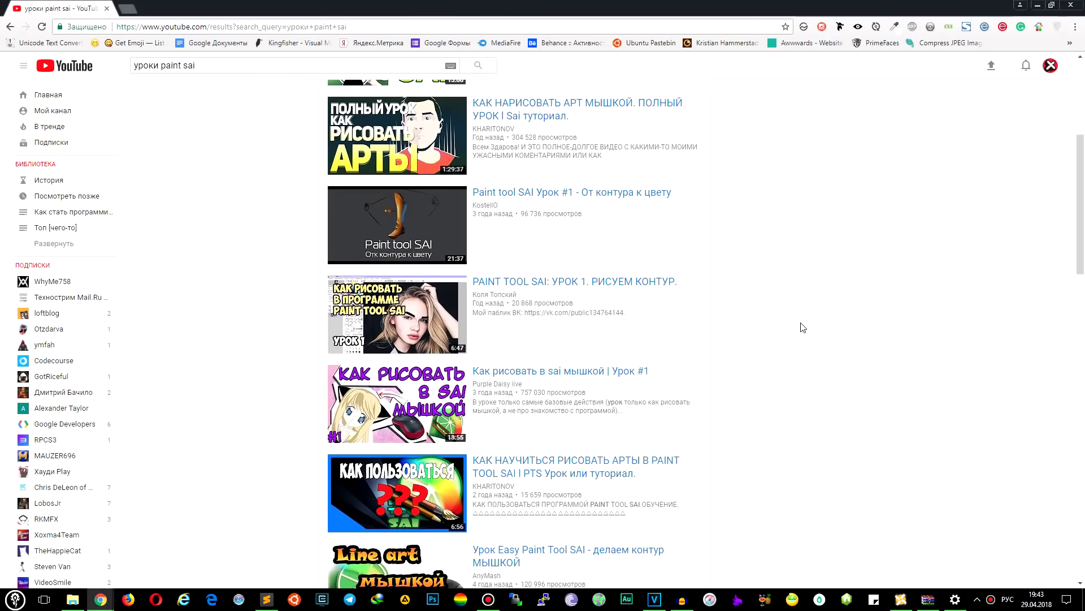
scroll(792, 365, down, 8)
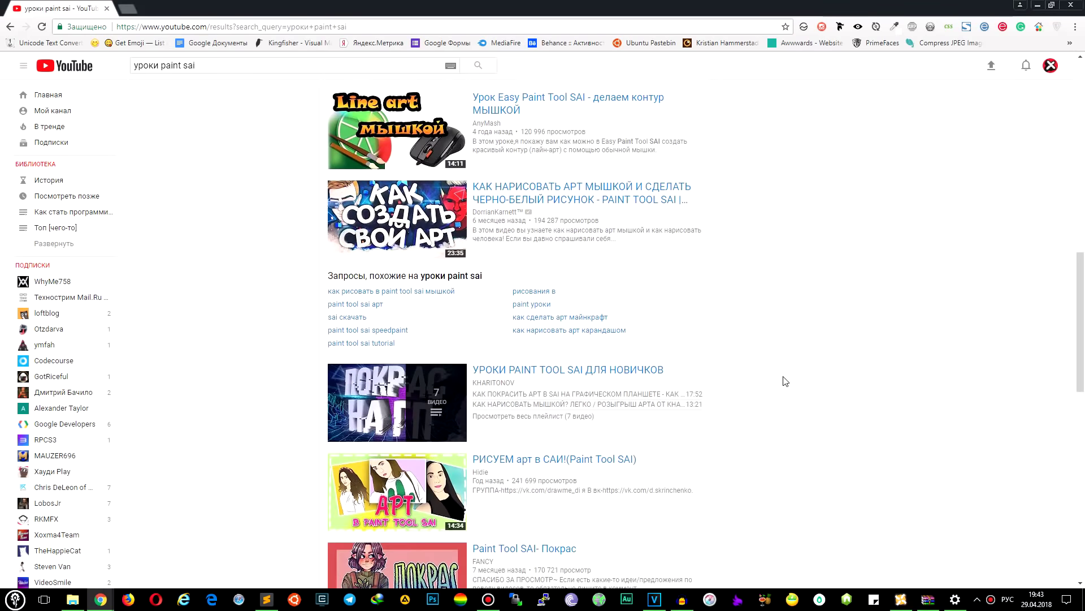
scroll(785, 380, down, 4)
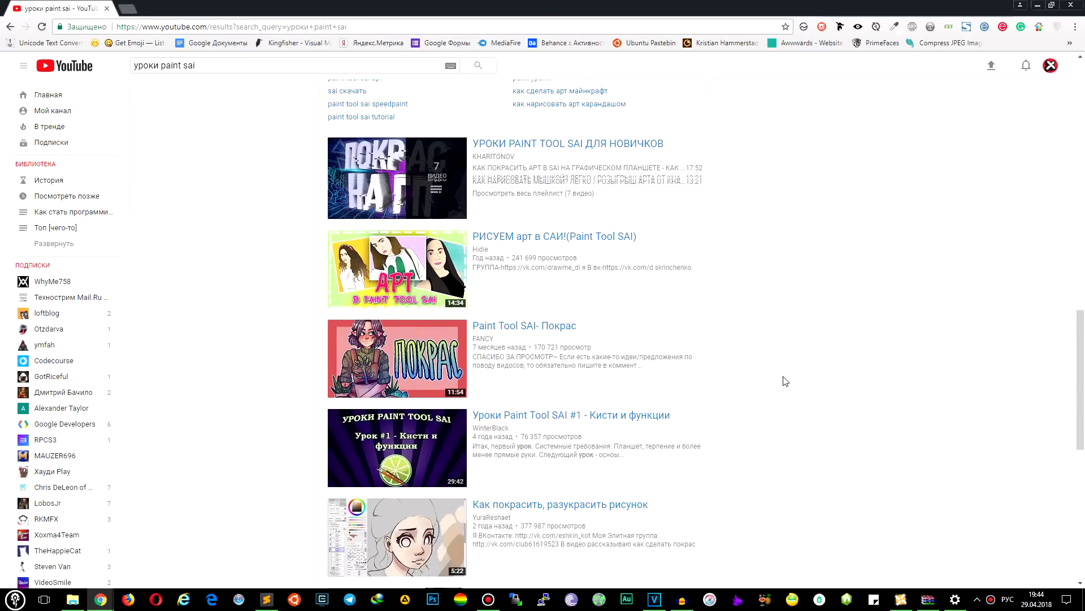
scroll(785, 381, down, 8)
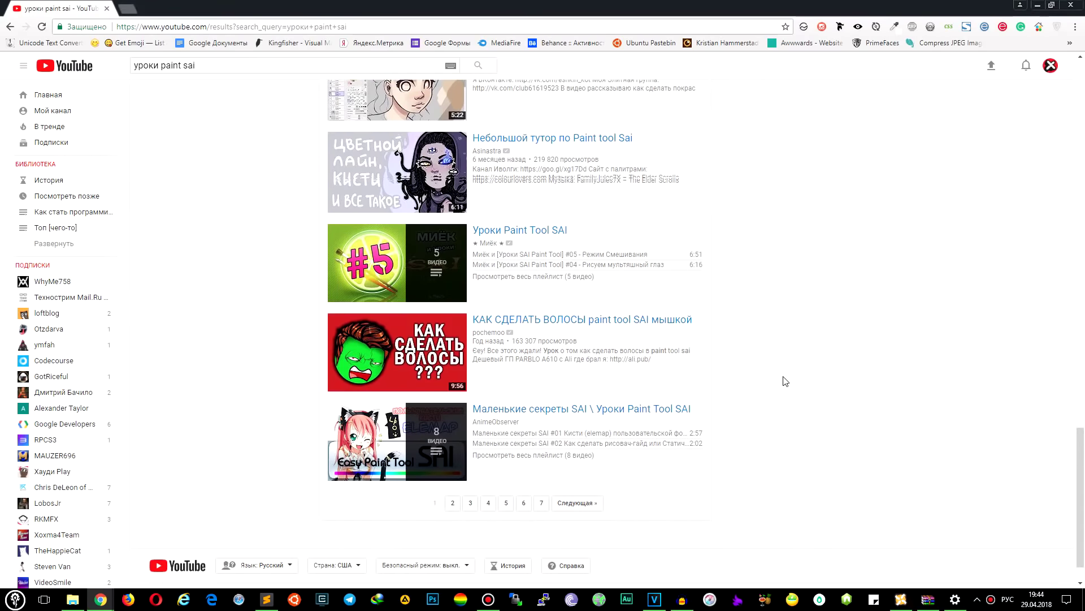
scroll(1061, 475, up, 20)
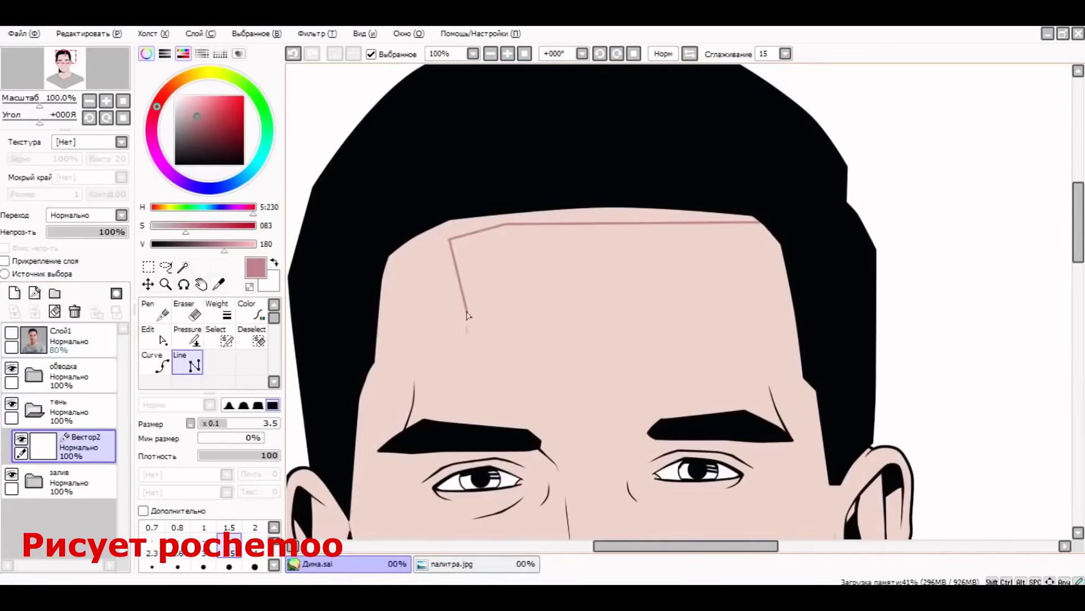
Step: Select the Edit tool for reshaping the portrait's existing vector lines
click(156, 336)
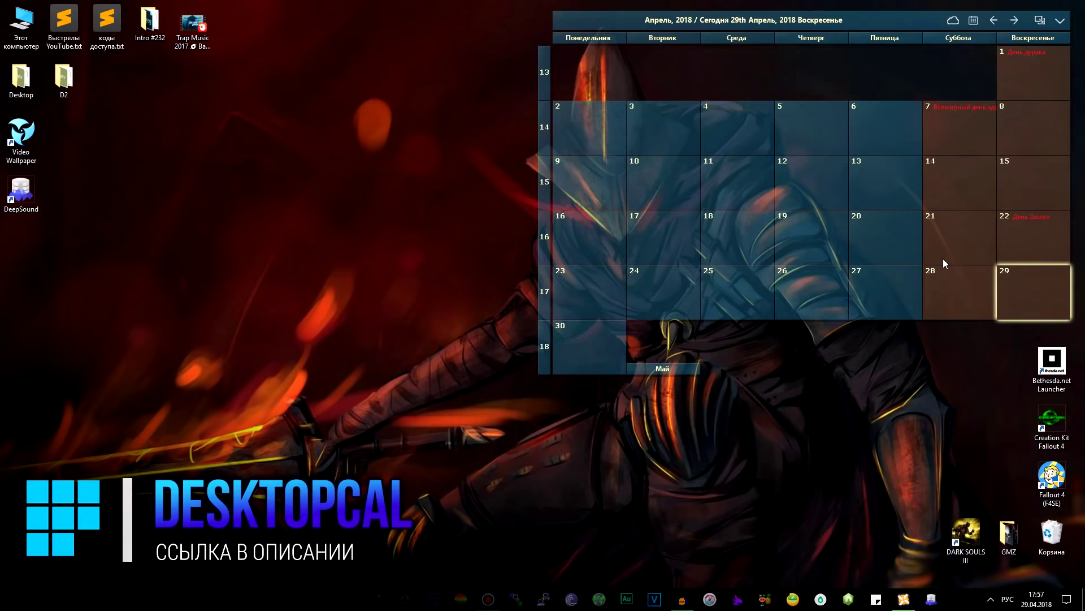
Step: Add the note 'Не забыть сдать проект.' to the April 30 calendar cell
click(589, 350)
click(589, 351)
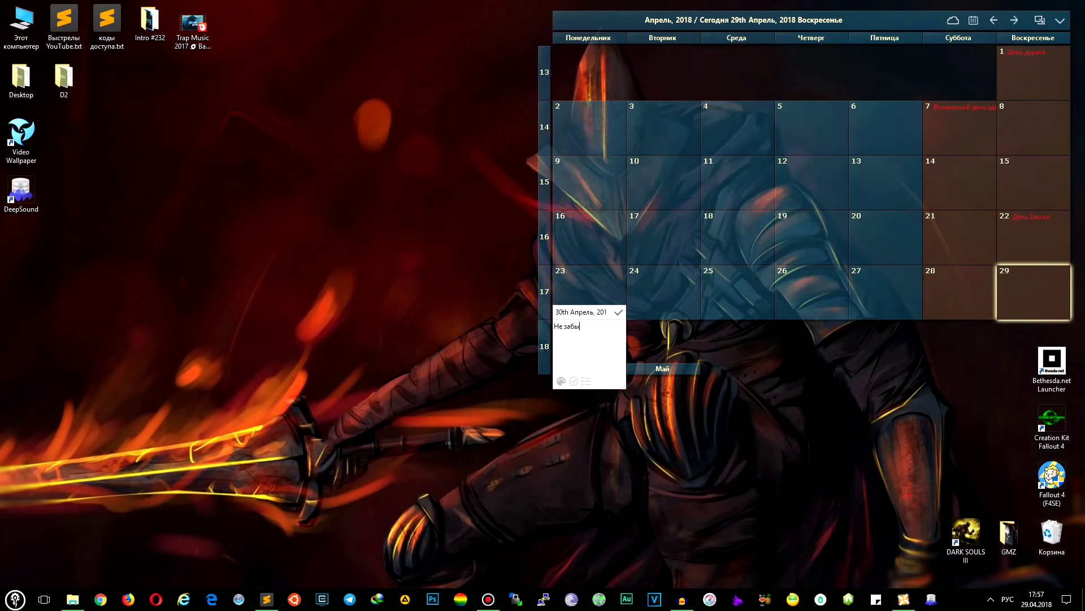
text(Не забыть сдать проект.)
key(alt+shift)
click(618, 314)
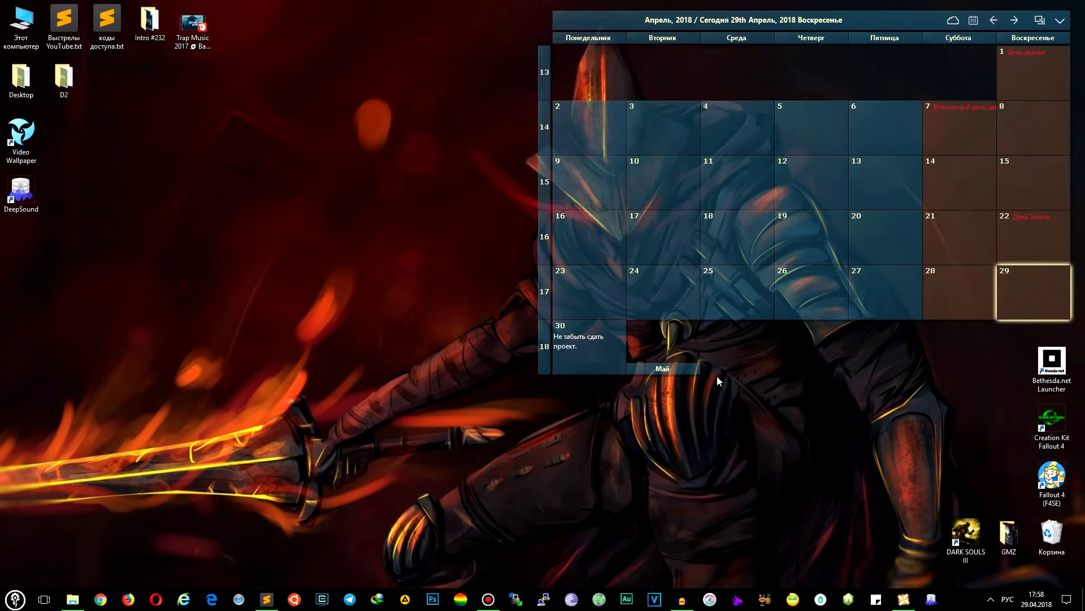
Step: Create a numbered task-list note on Friday 4 May 2018
click(1016, 20)
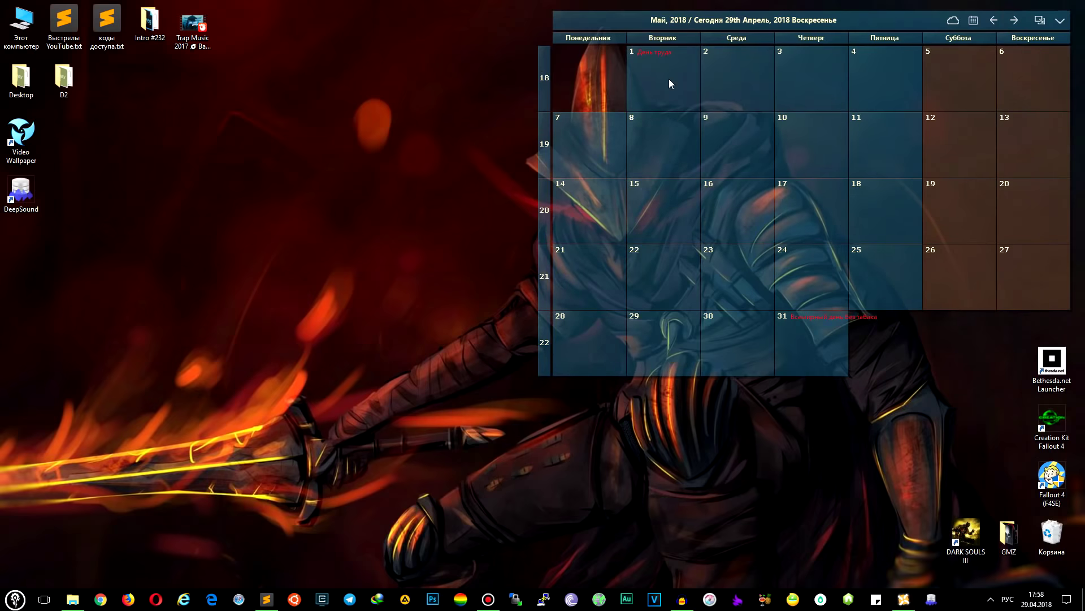
click(866, 88)
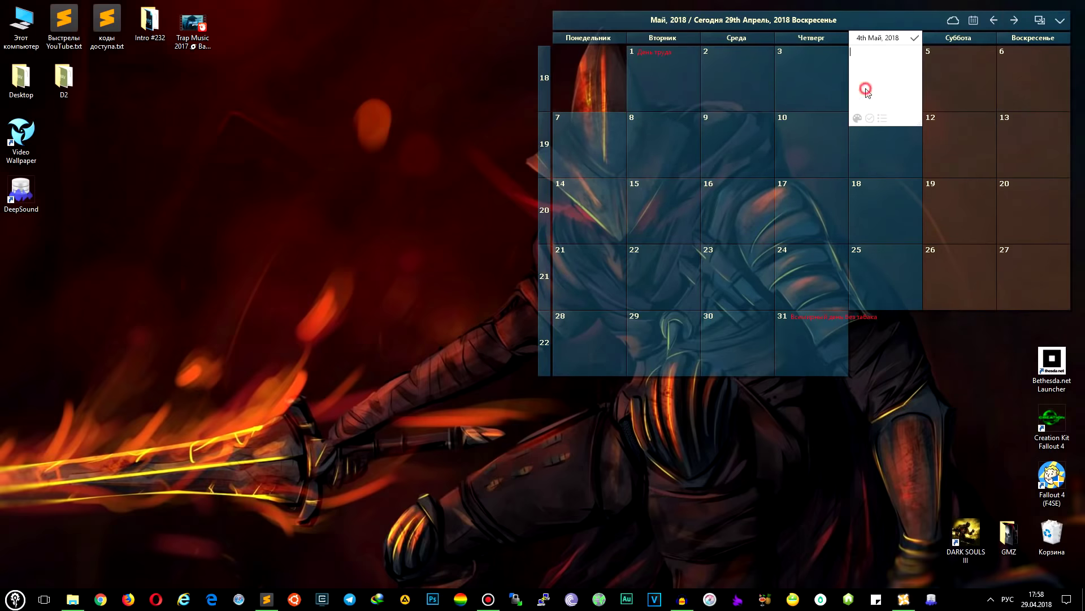
click(884, 118)
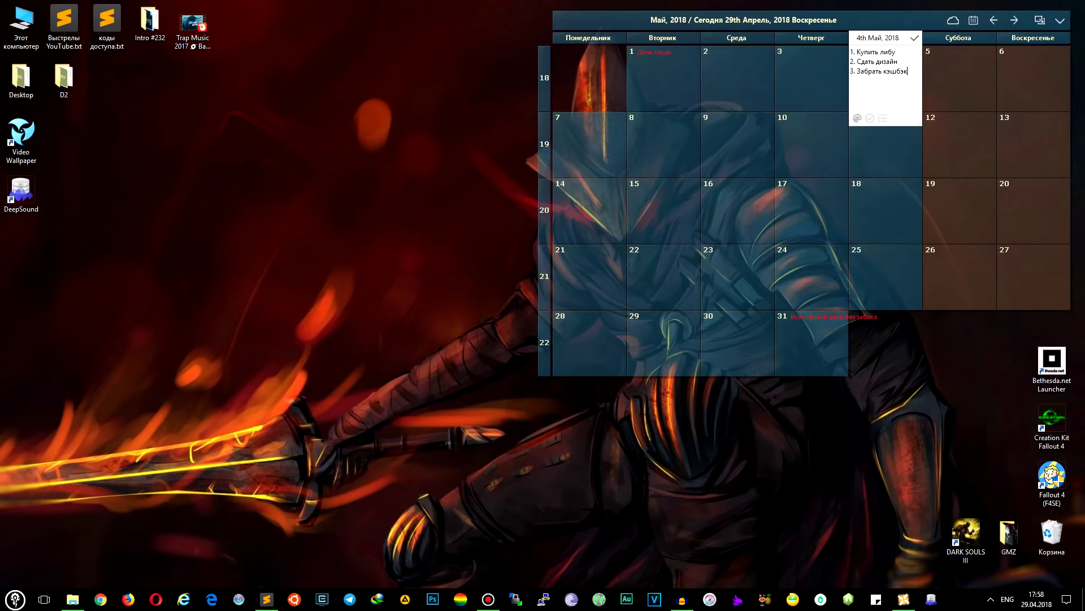
click(912, 37)
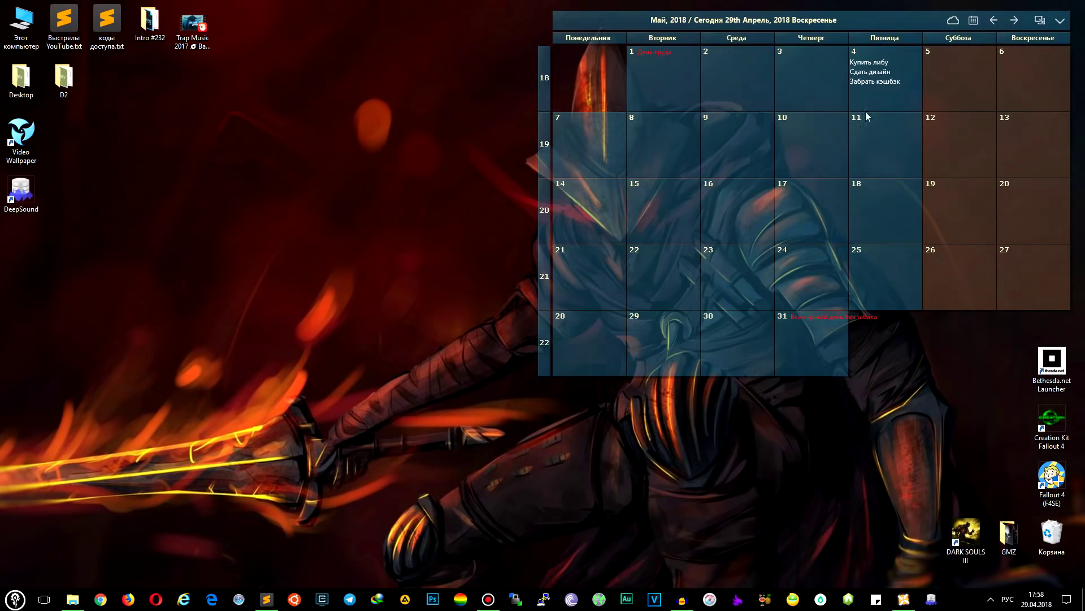
Step: Cross out the finished 'Забрать кэшбэк' task and colour the 4 May note green
click(872, 52)
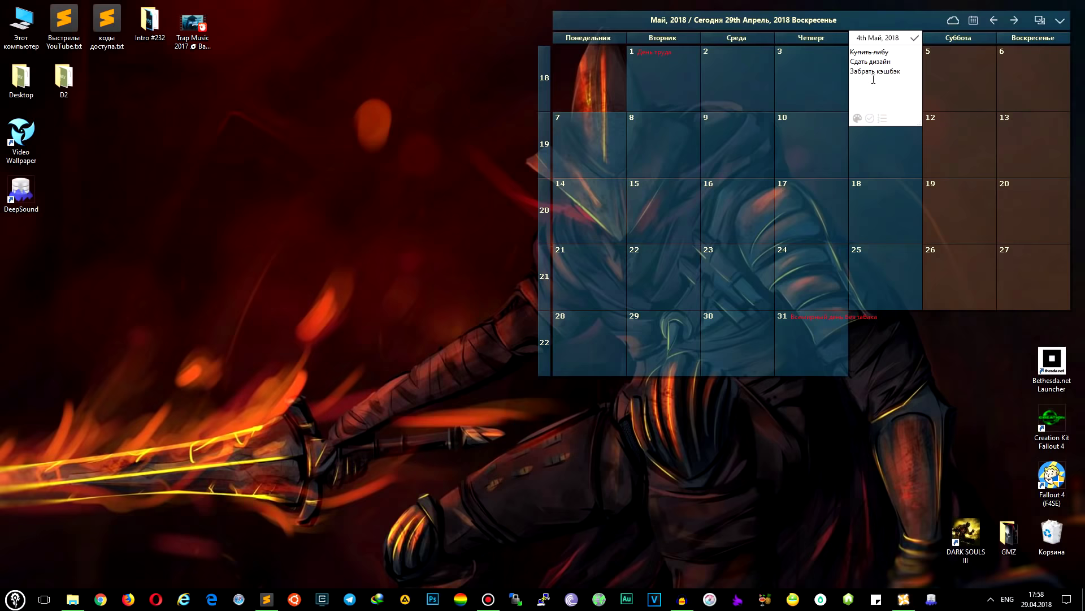
click(870, 118)
click(857, 118)
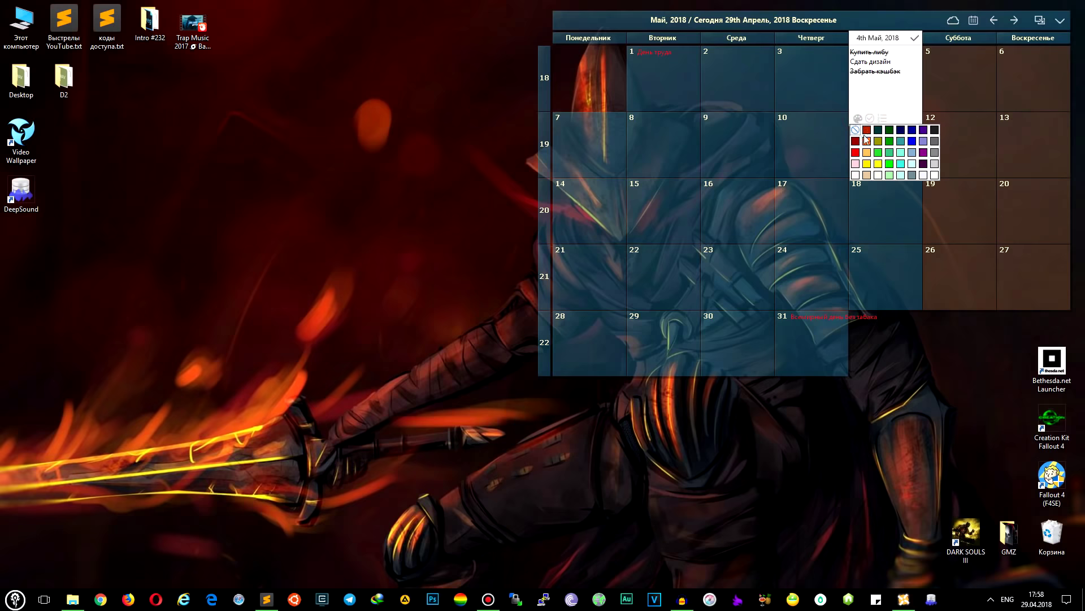
click(878, 163)
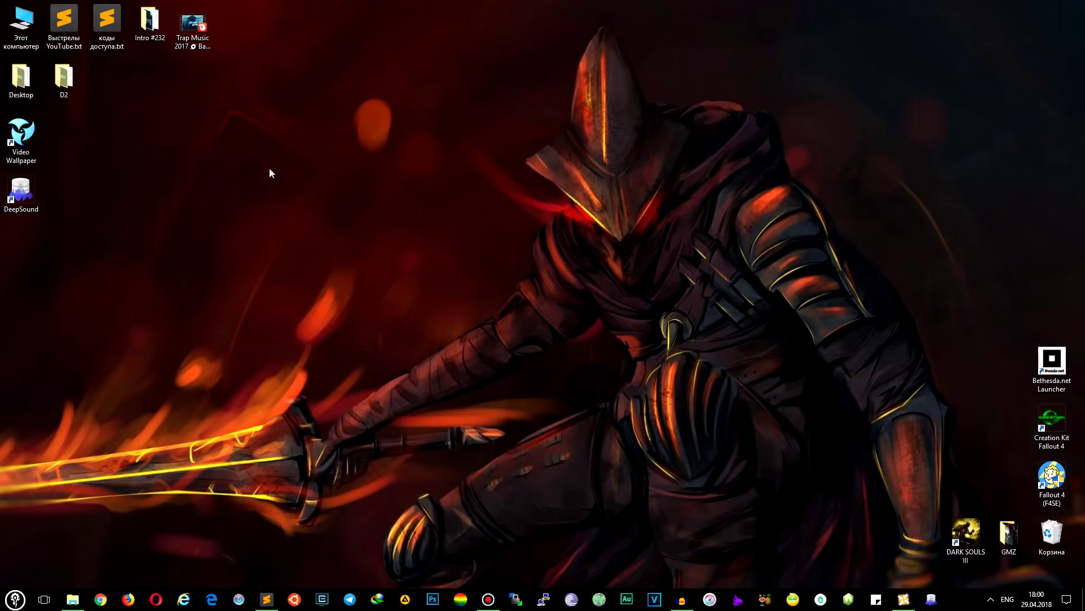
Step: Play the Trap Music 2017 video in GOM Player in a moved, enlarged window
double_click(192, 25)
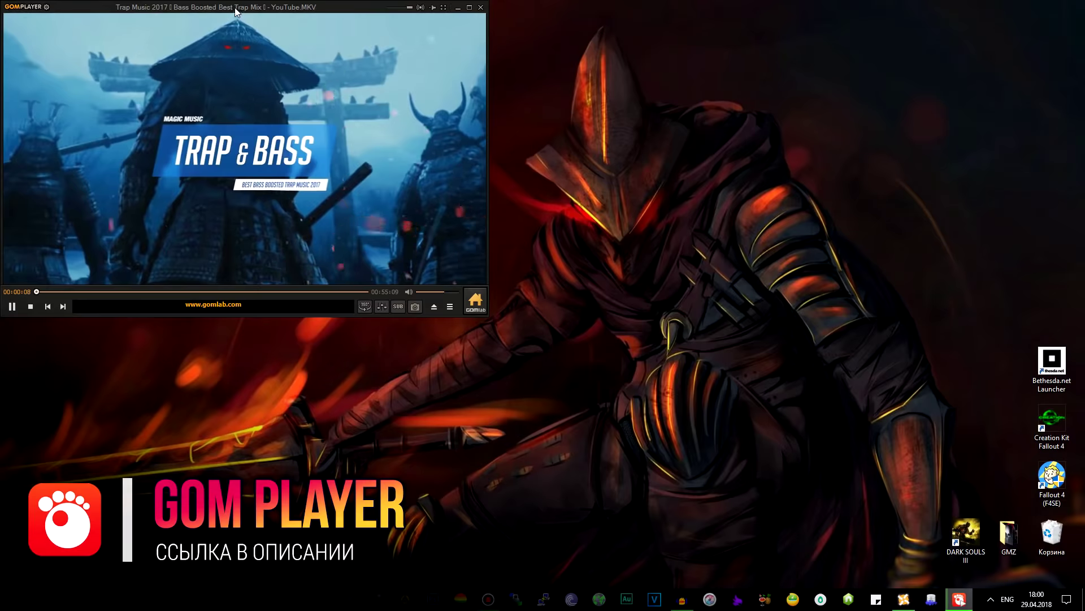
drag(238, 9, 282, 56)
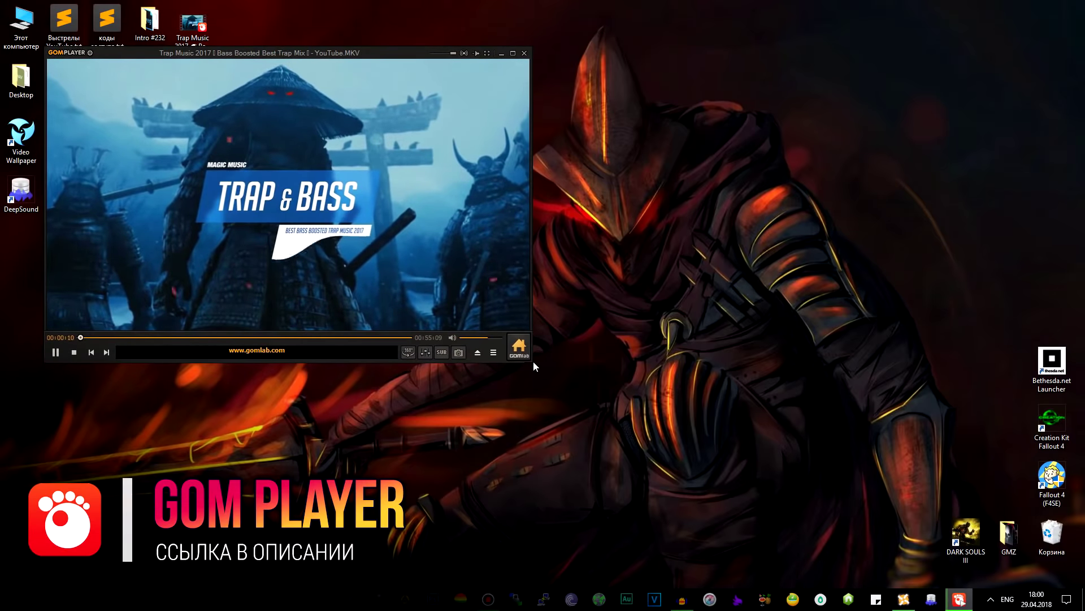
drag(531, 362, 836, 557)
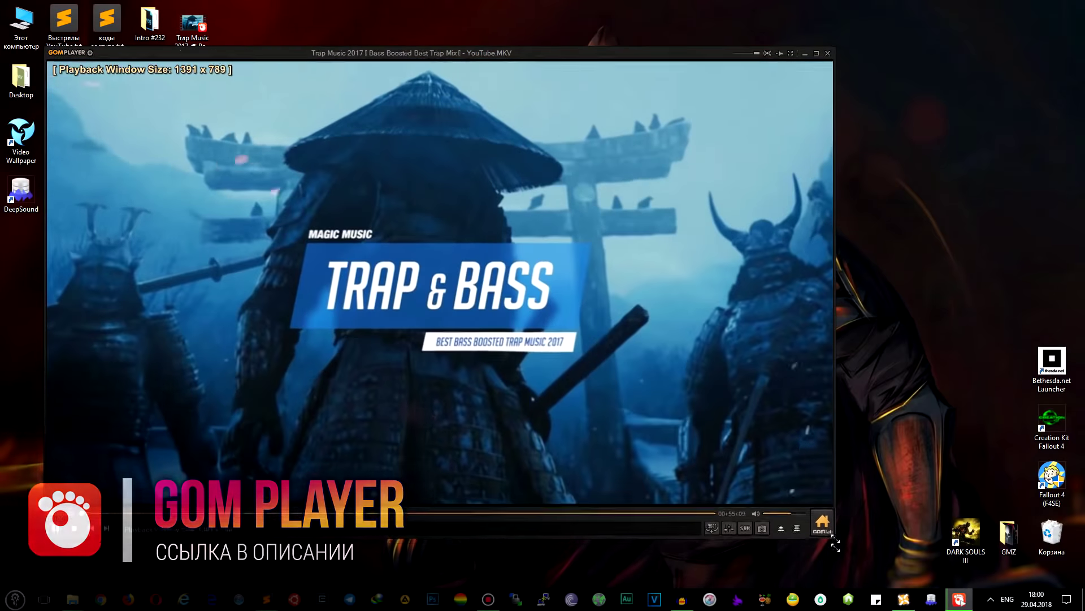
Step: Skip the trap video ahead to about 14 minutes, then return to the video folder
key(Right)
key(Right)
key(Right)
key(Right)
key(Right)
key(Right)
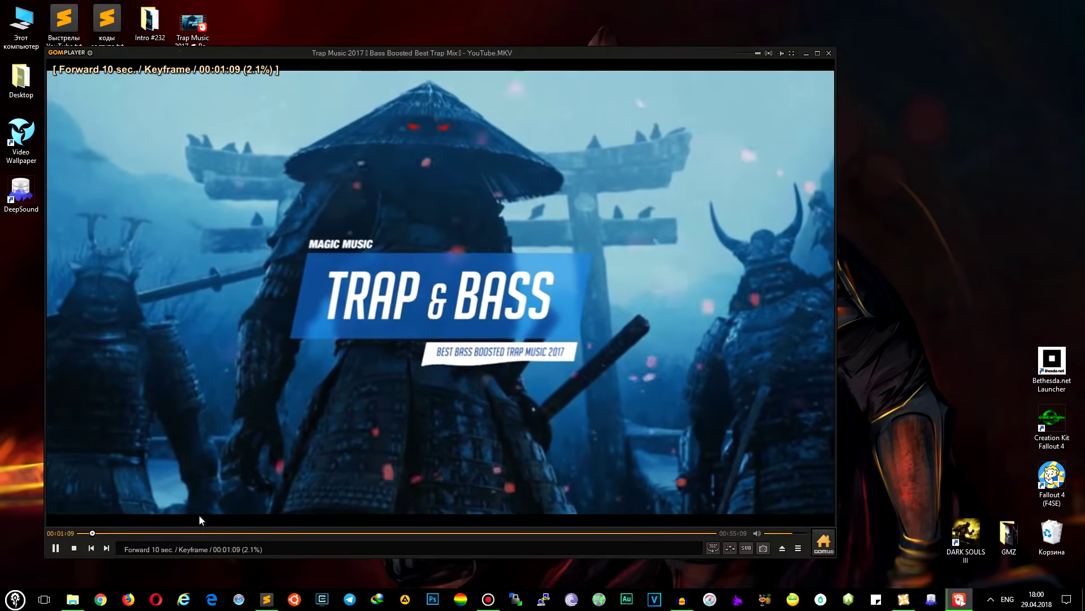
click(250, 532)
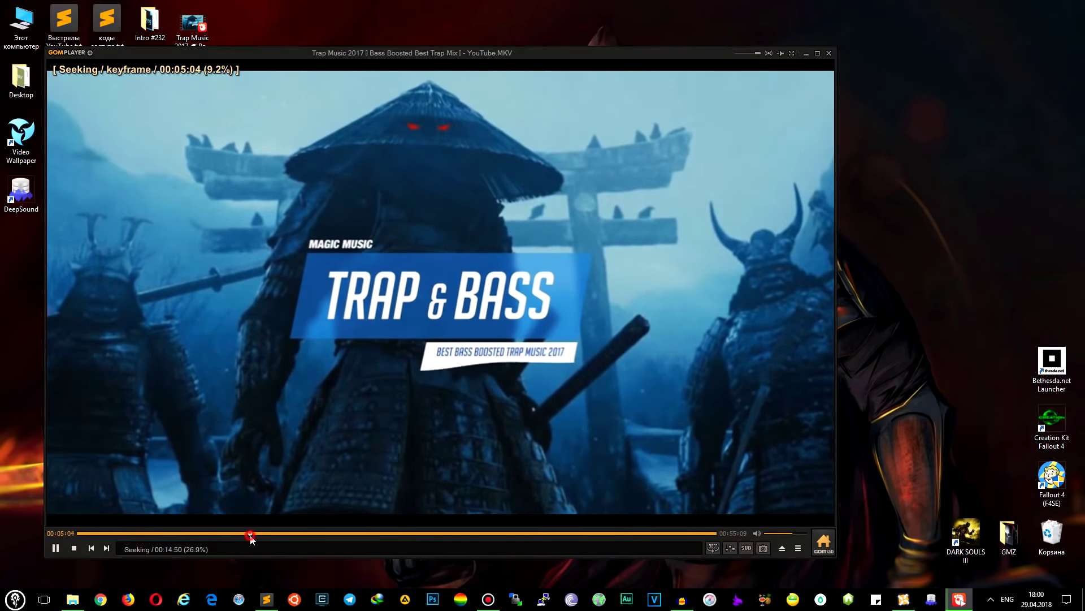
key(alt+Tab)
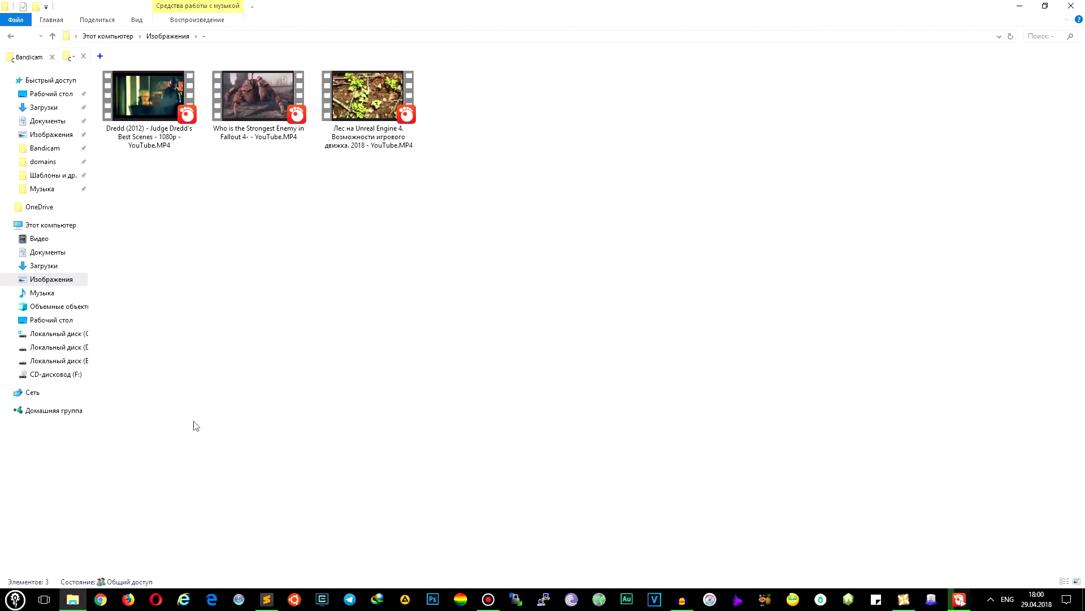
Step: Play the Fallout 4 video from about 10 minutes, then open the Unreal Engine 4 forest video
double_click(270, 103)
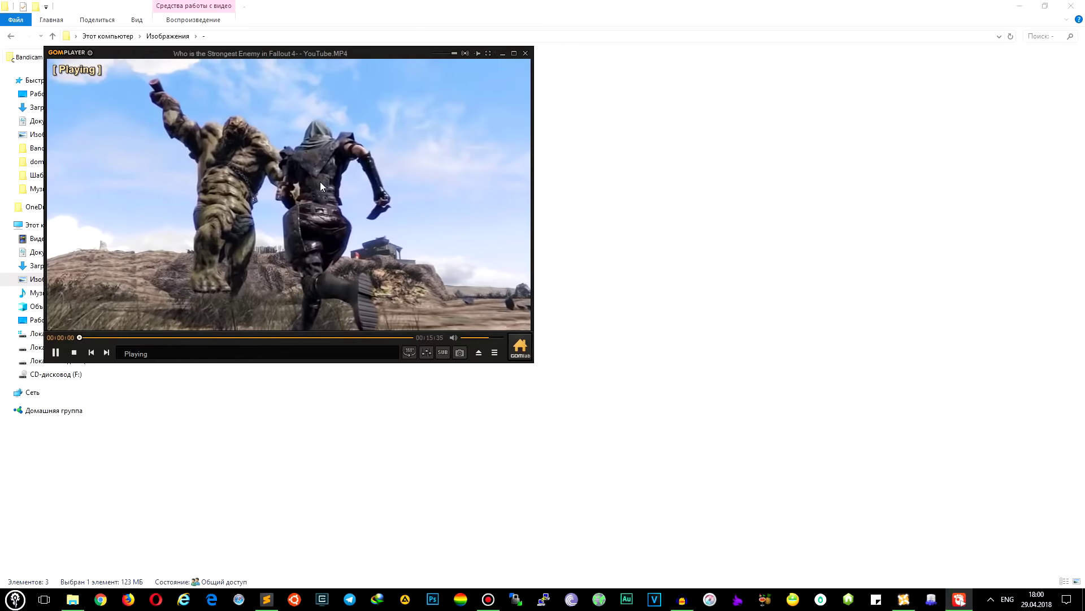
drag(109, 341, 296, 341)
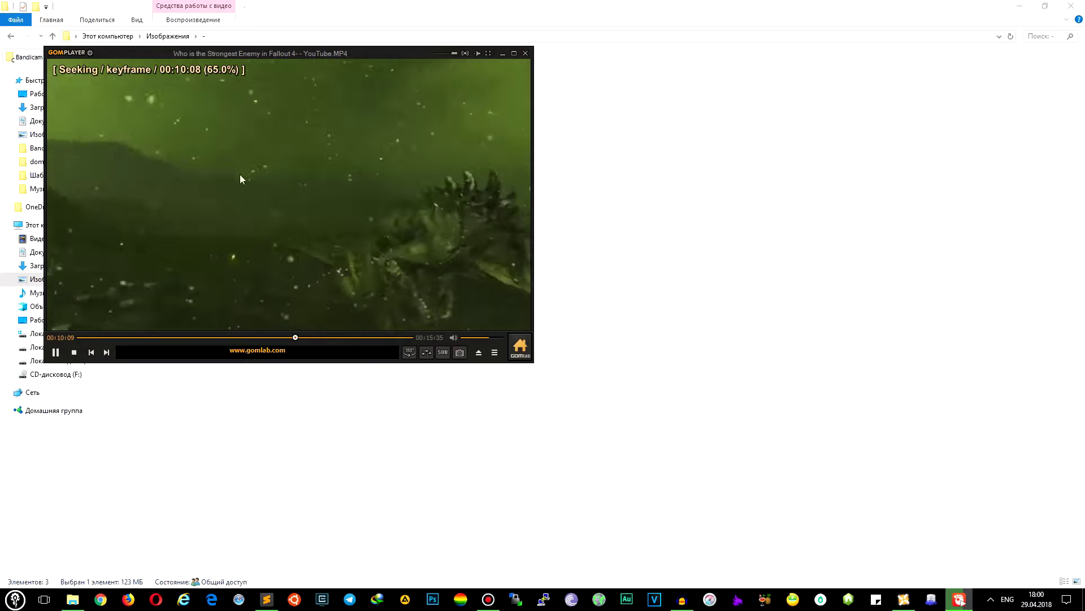
drag(200, 53, 356, 161)
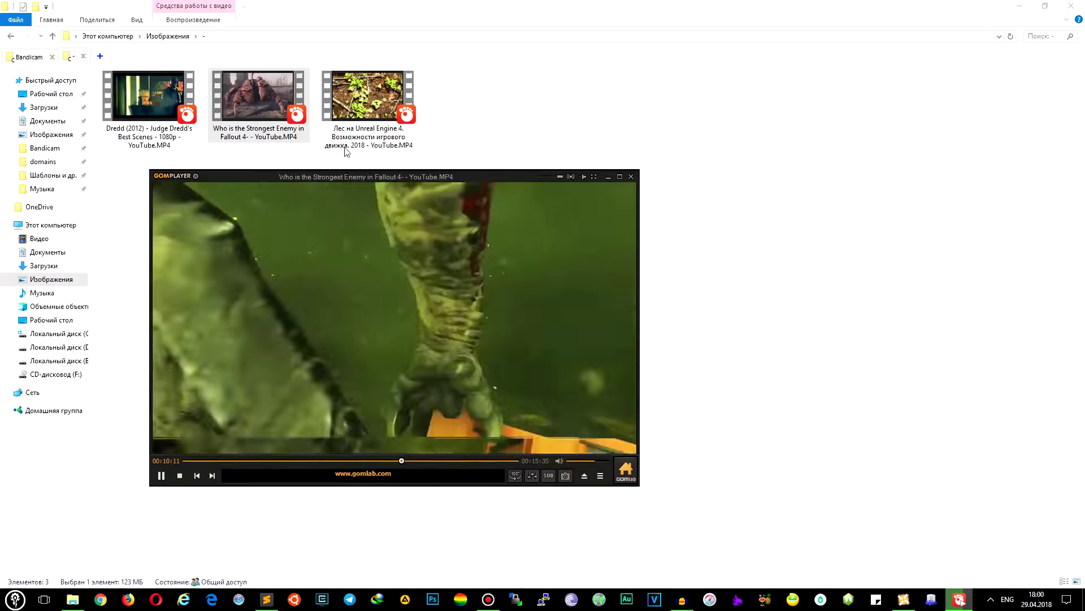
double_click(367, 95)
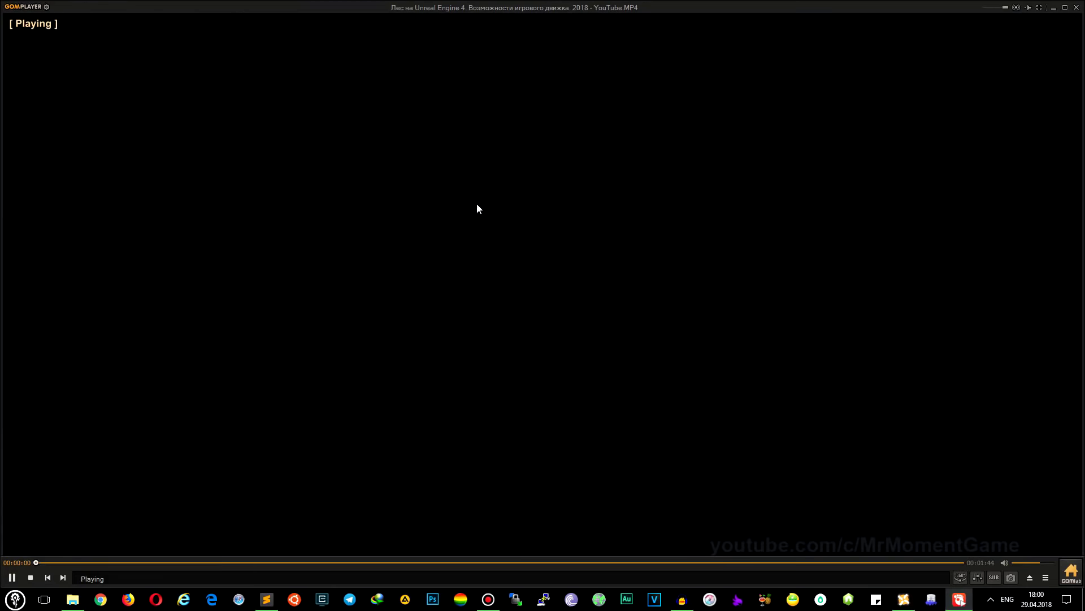